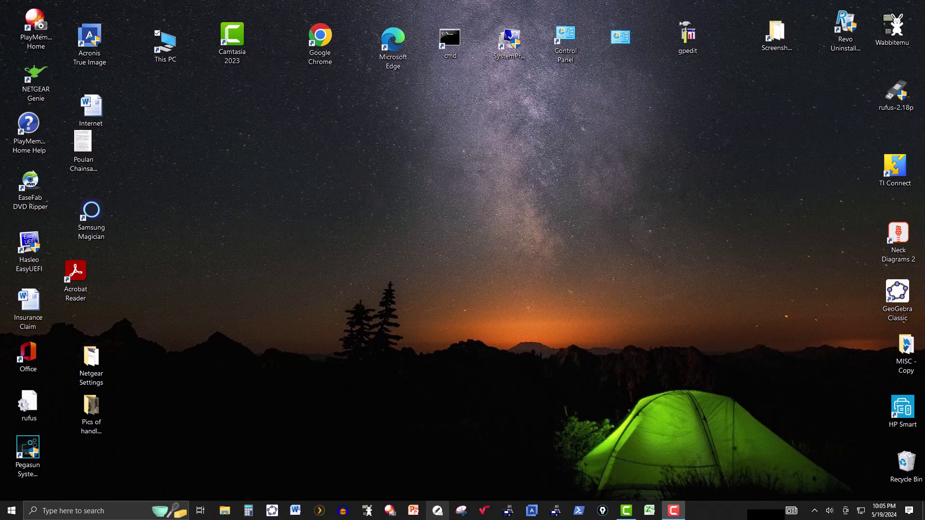
Step: Open the Windows Temp folder with Run 'temp', look through its contents, and close it
right_click(11, 514)
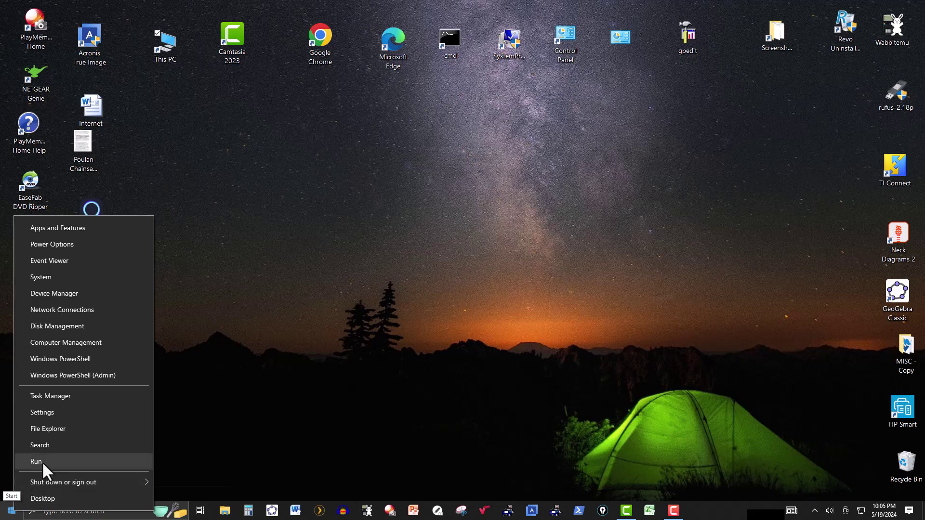
left_click(86, 457)
left_click(189, 404)
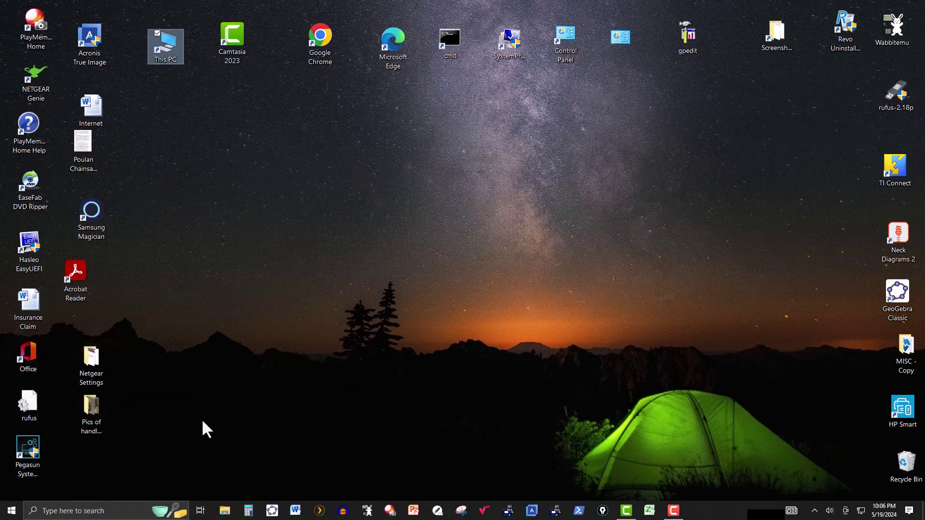
key("super+r")
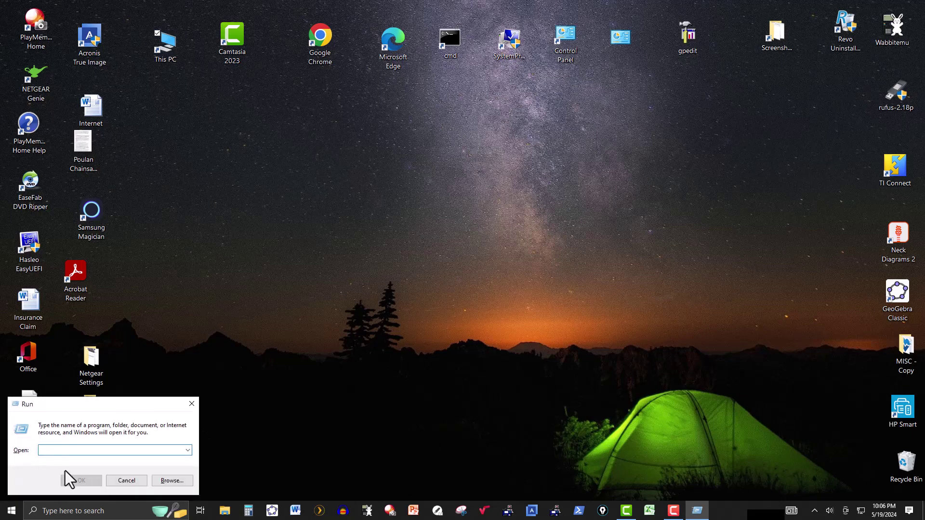
type("temp")
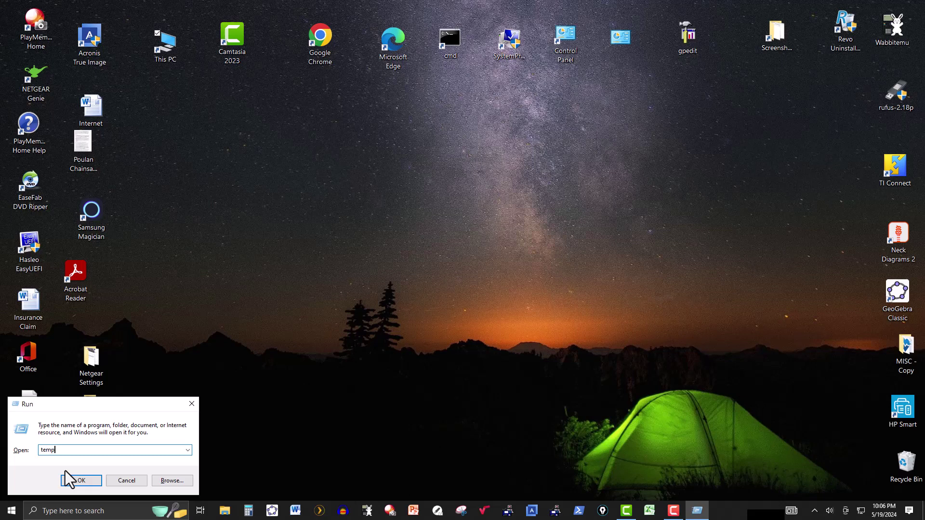
left_click(70, 479)
scroll(172, 139, "down", 18)
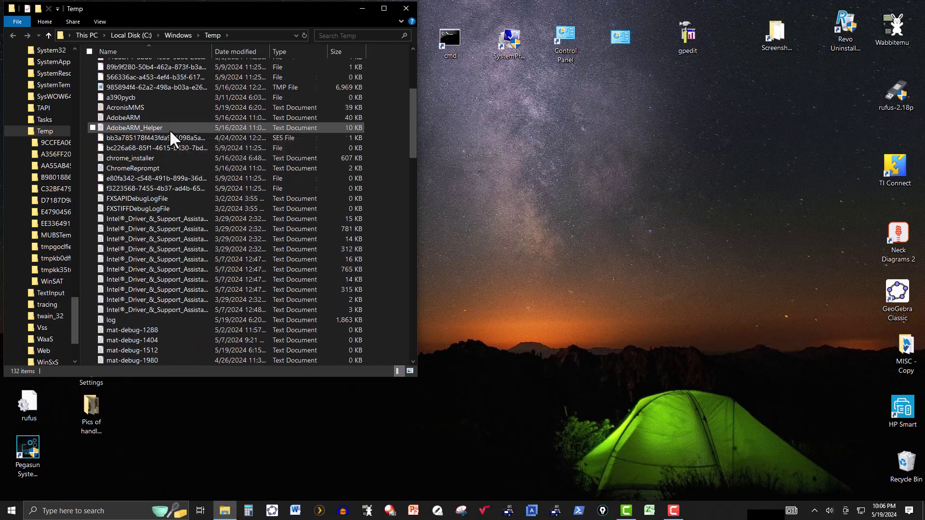
scroll(172, 140, "down", 3)
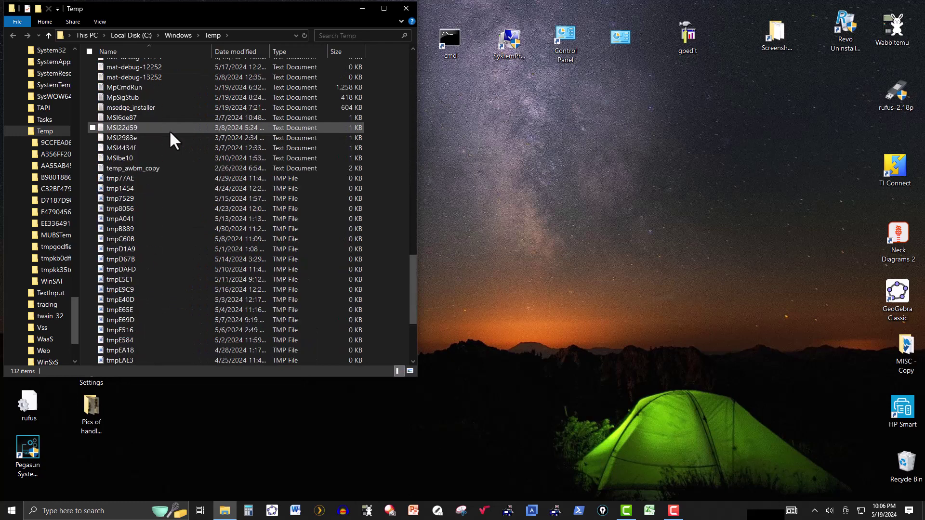
scroll(172, 140, "up", 20)
scroll(172, 140, "up", 2)
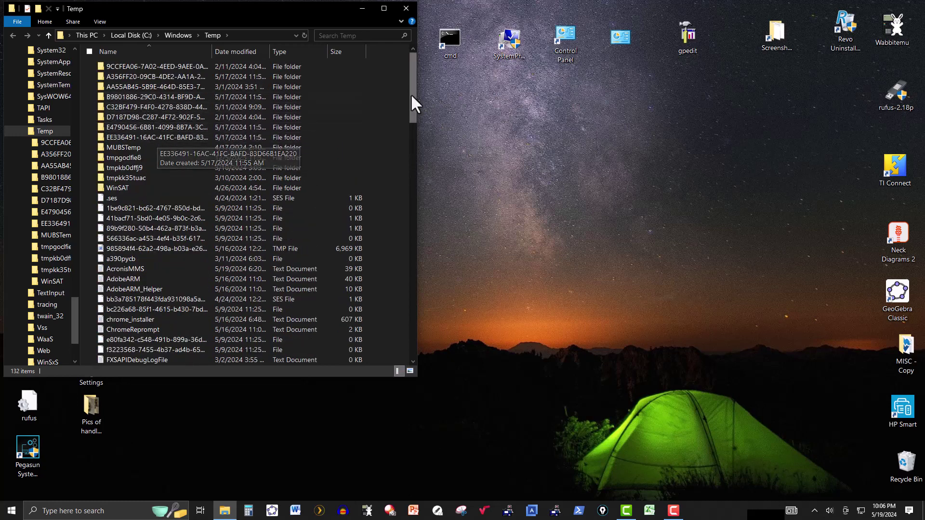
left_click(406, 8)
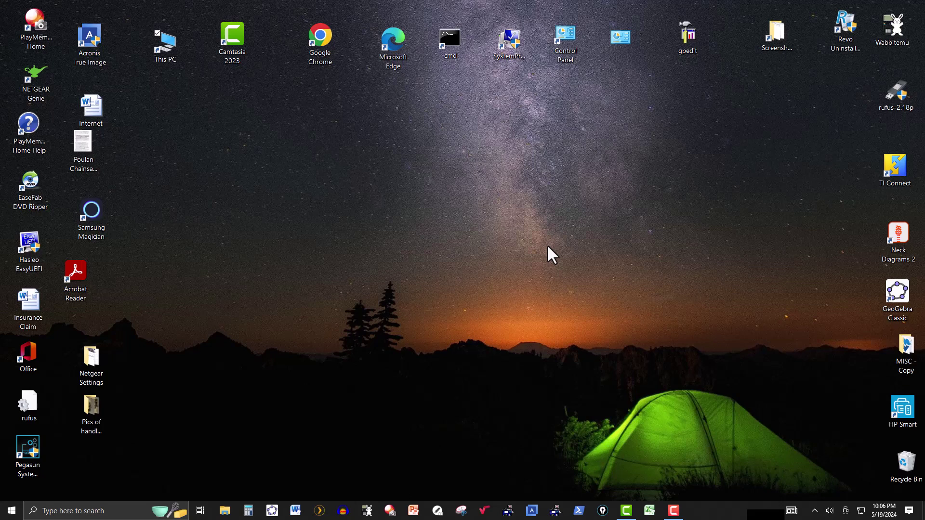
Step: Open the user's %temp% folder, browse its files, and close it
key("super+r")
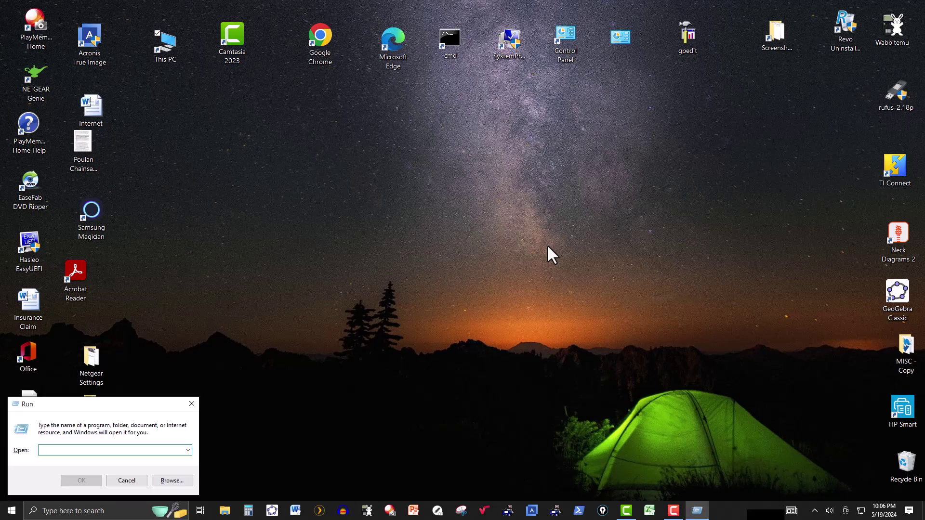
type("%temp")
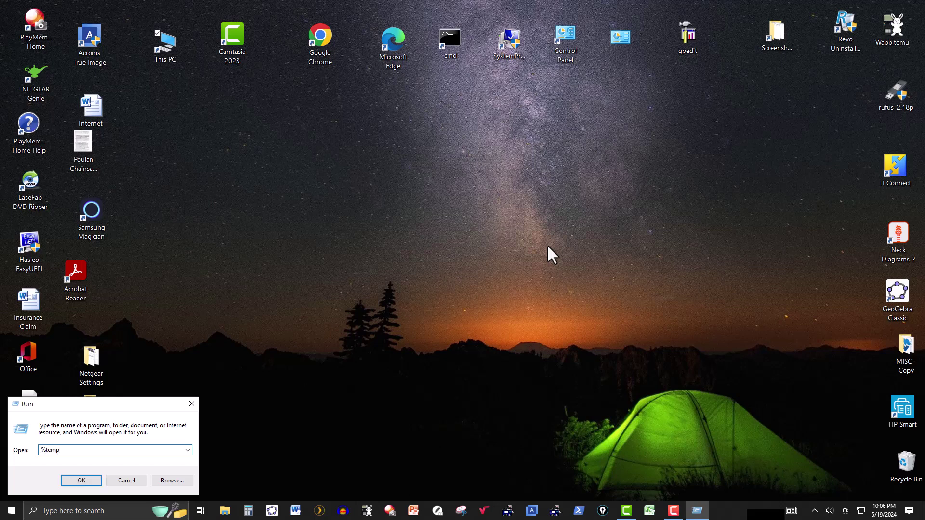
type("%")
key("Return")
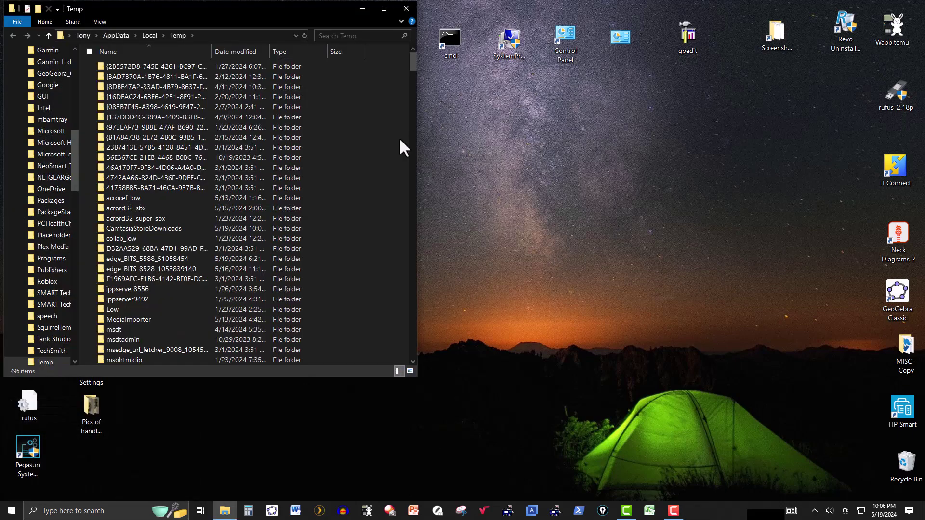
scroll(282, 185, "down", 20)
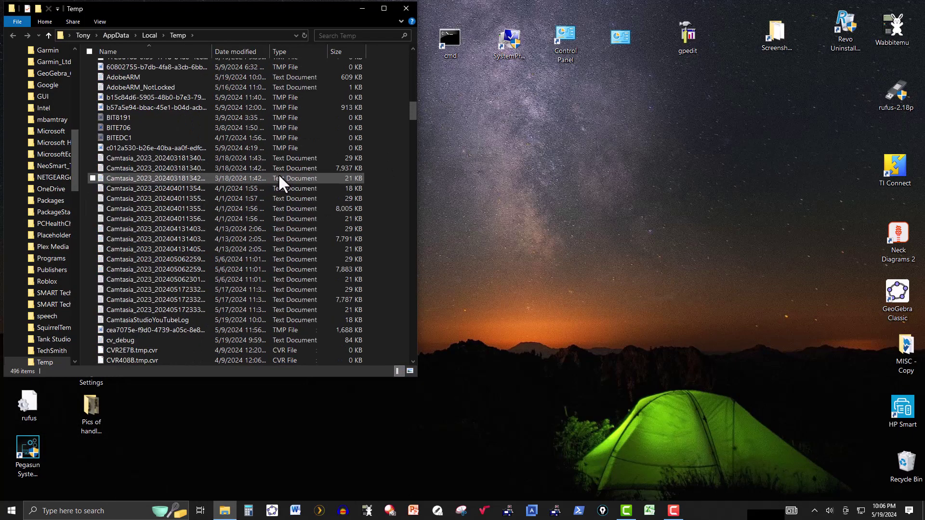
left_click(406, 8)
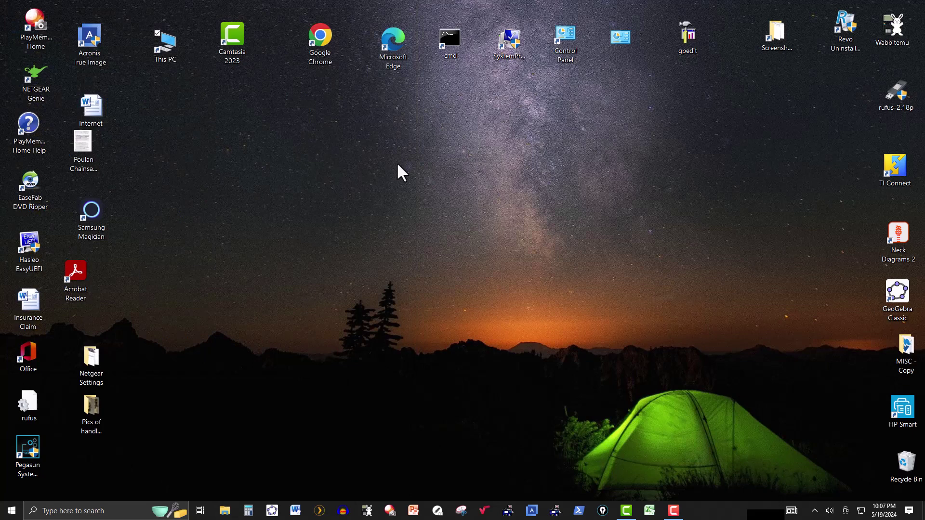
Step: Open the Prefetch folder with permanent access granted, review its files, and close it
key("super+r")
type("prefetch")
key("Return")
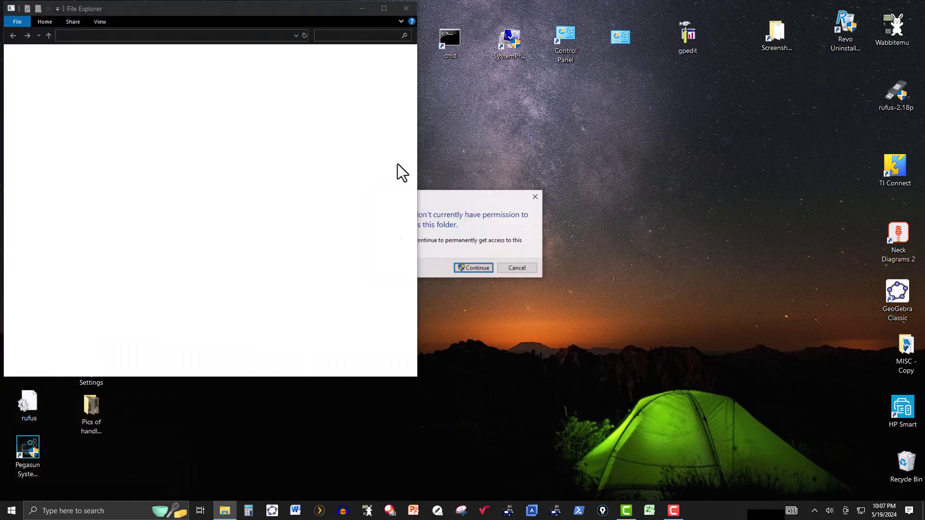
left_click(475, 270)
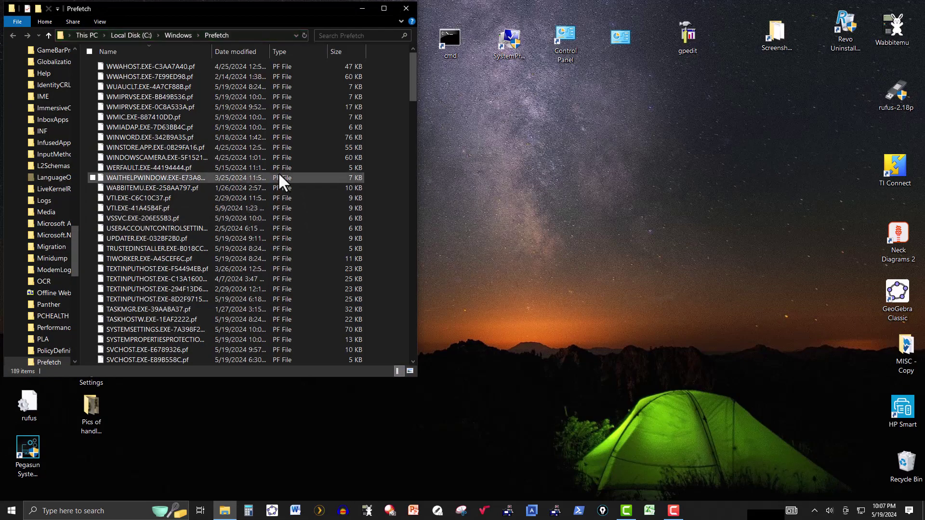
scroll(280, 181, "down", 10)
scroll(280, 181, "down", 5)
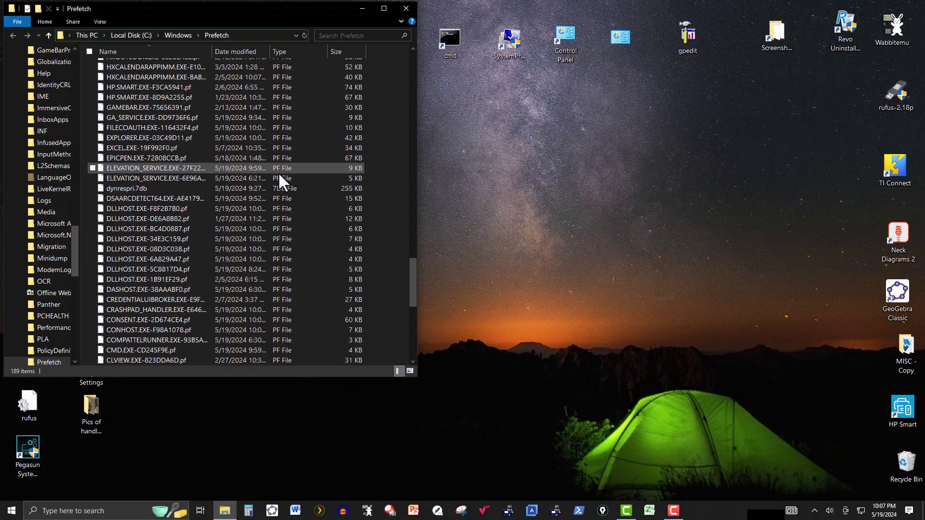
left_click(406, 9)
Step: Look through the Recycle Bin's 246 deleted items, then close it
double_click(907, 470)
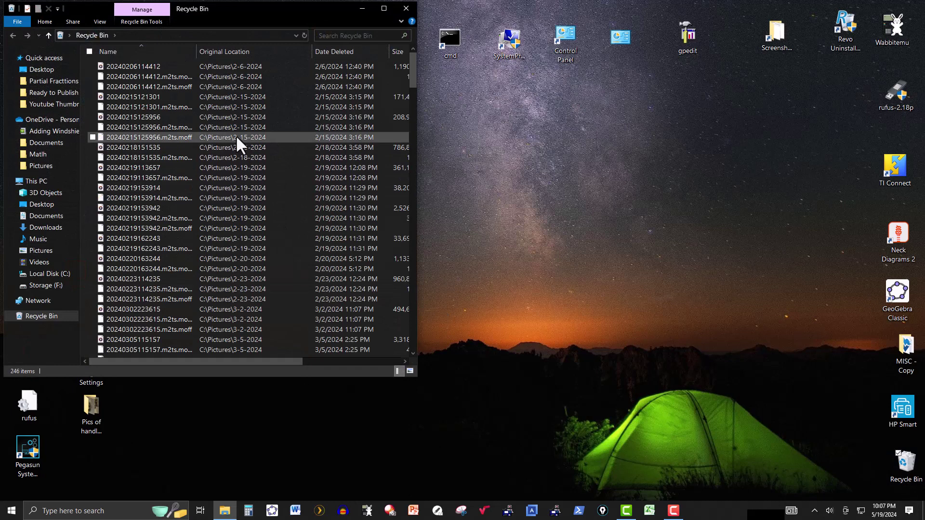
scroll(239, 144, "down", 20)
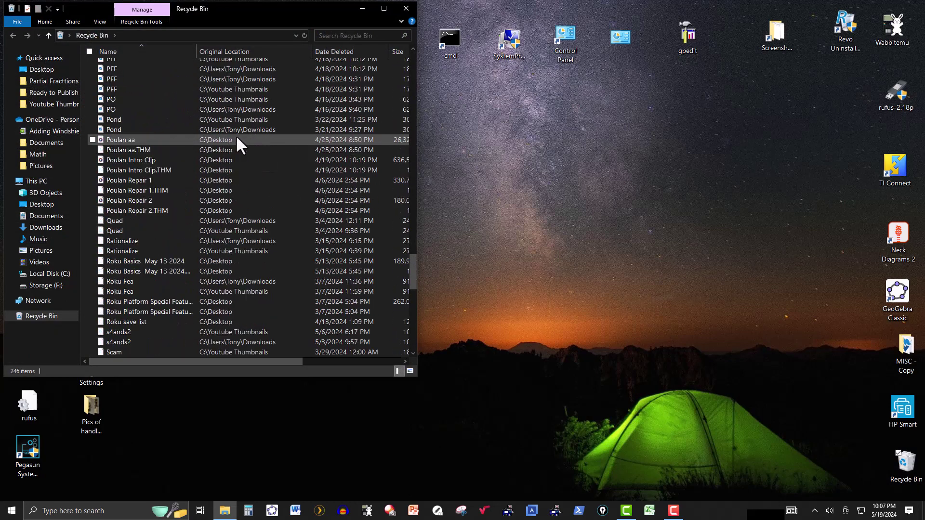
scroll(239, 145, "down", 15)
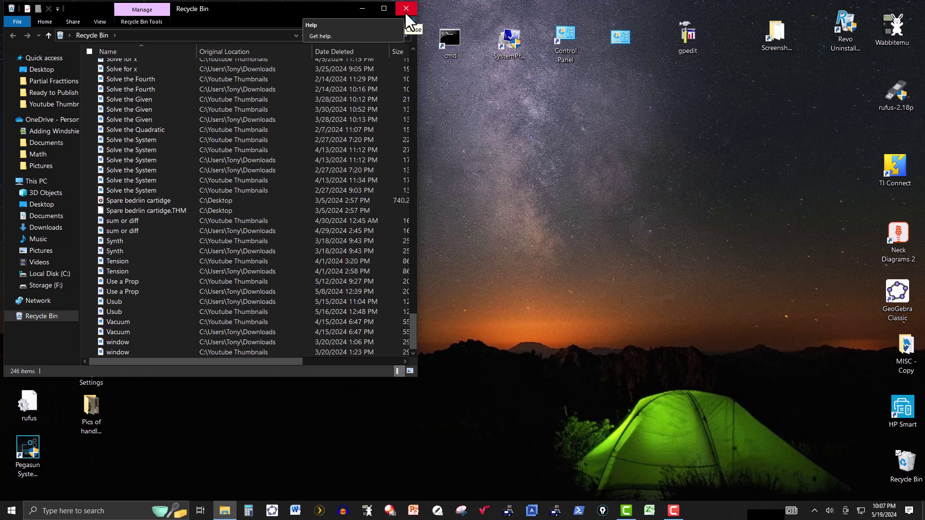
left_click(405, 11)
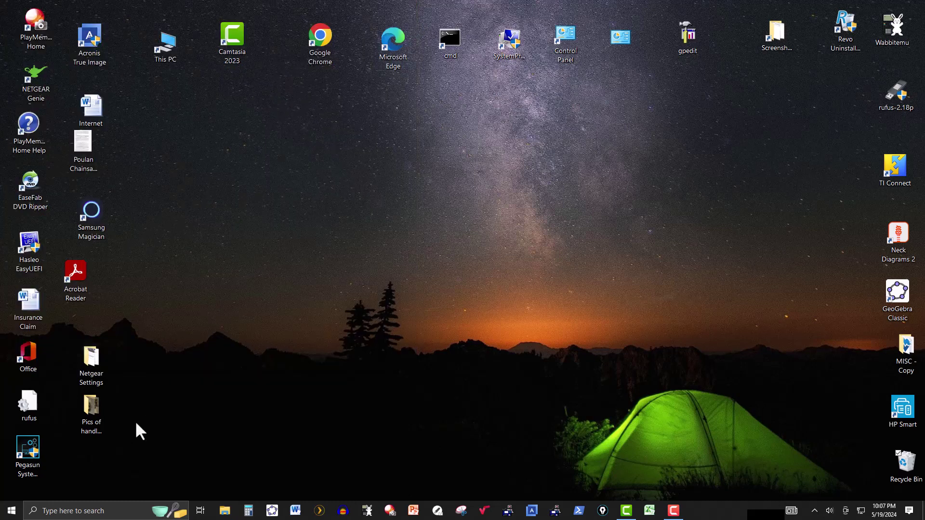
Step: Search for 'disk' and run Disk Cleanup as administrator
left_click(96, 512)
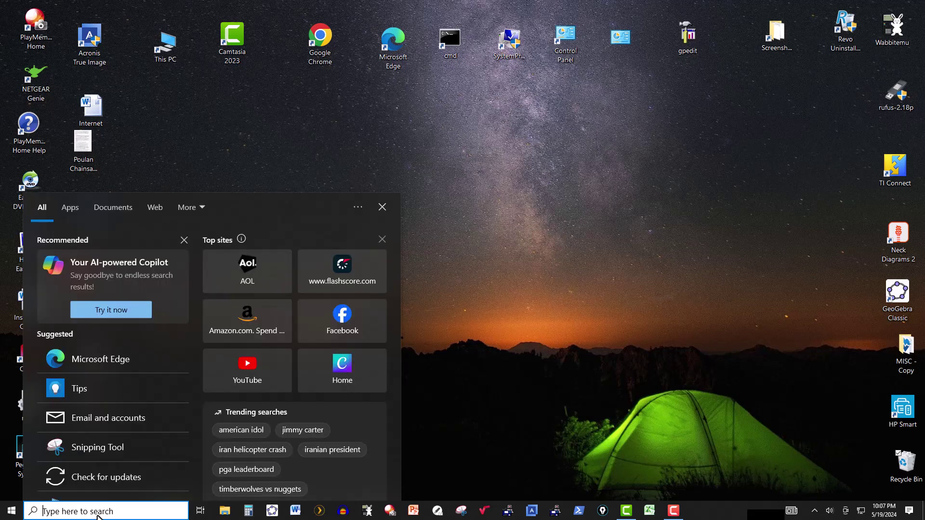
type("disk")
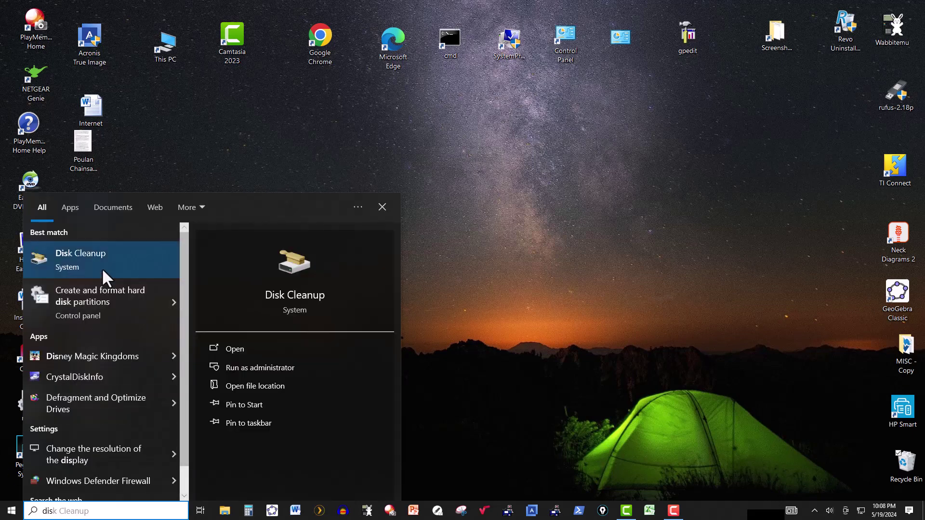
right_click(88, 265)
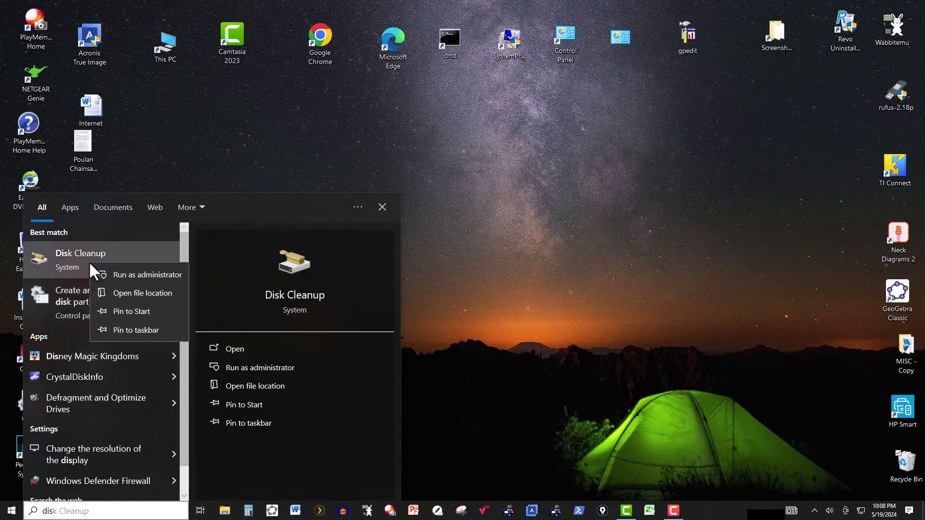
left_click(124, 273)
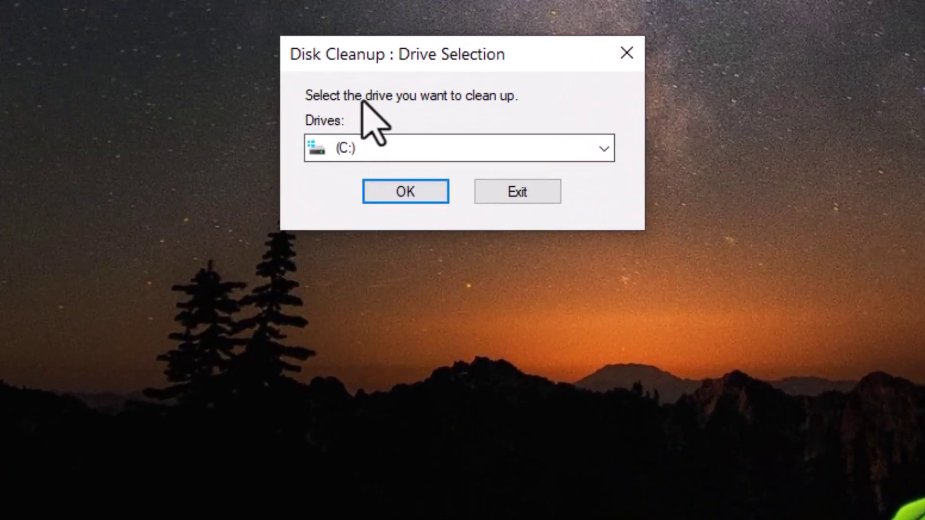
Step: Keep drive (C:) selected and start scanning it for deletable files
left_click(426, 187)
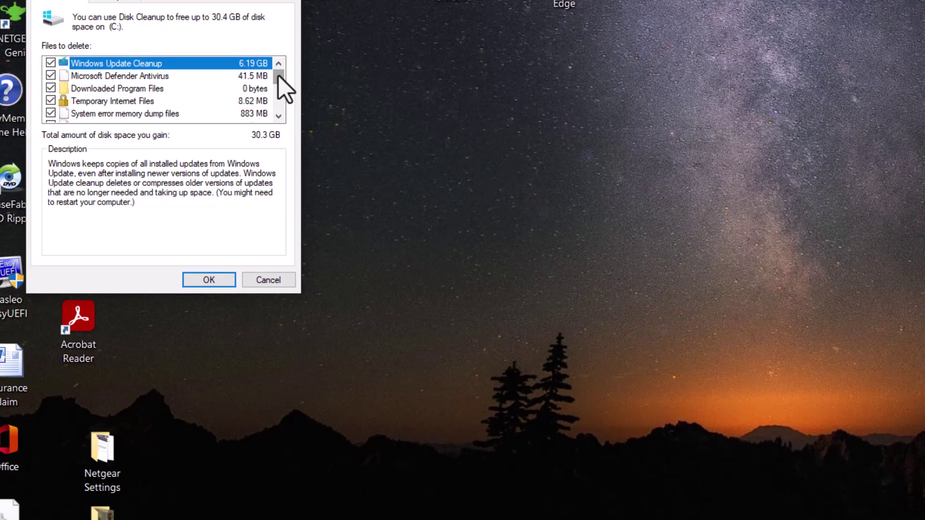
Step: Tick Temporary files in the Files to delete list and start the cleanup
left_click_drag(279, 76, 279, 79)
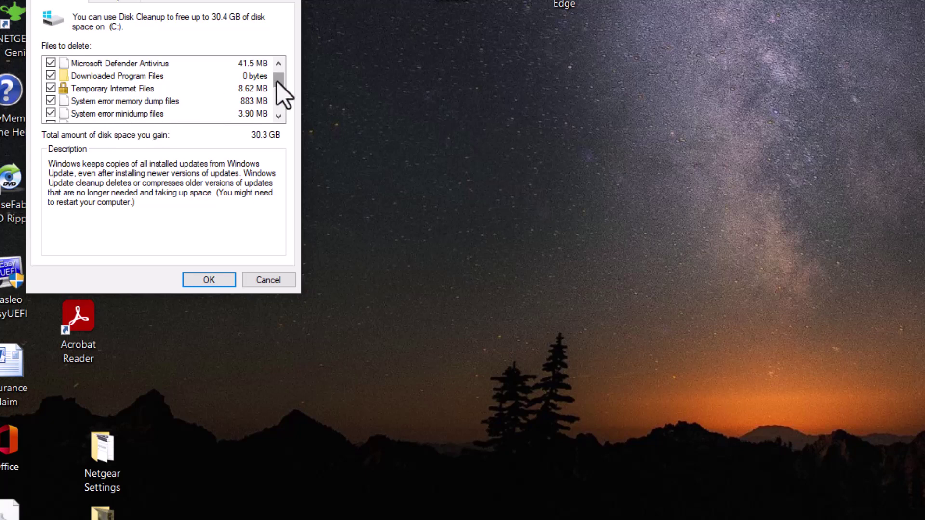
left_click_drag(276, 82, 276, 88)
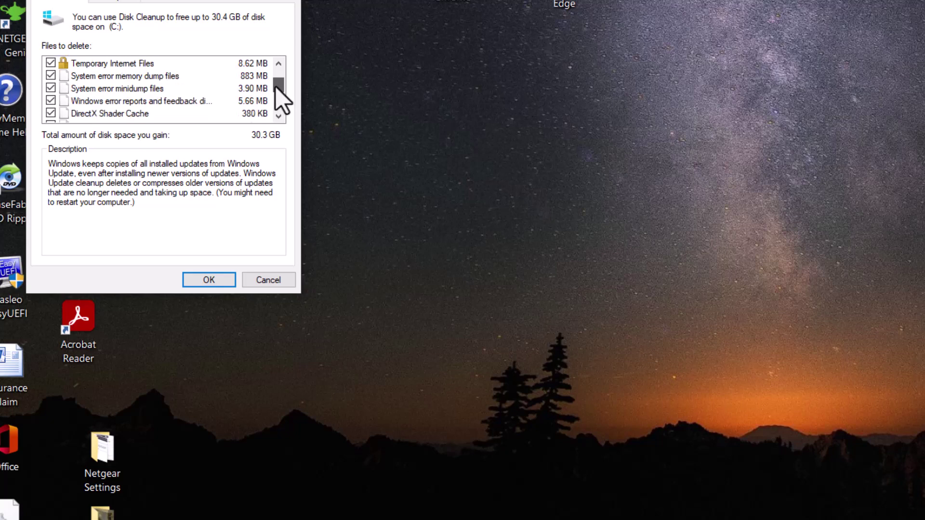
left_click_drag(276, 86, 277, 106)
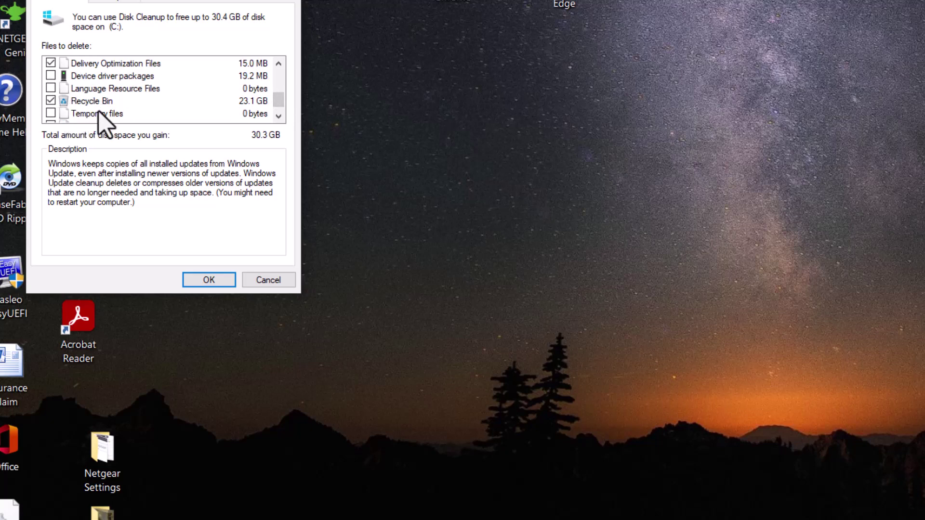
double_click(90, 113)
scroll(93, 116, "down", 1)
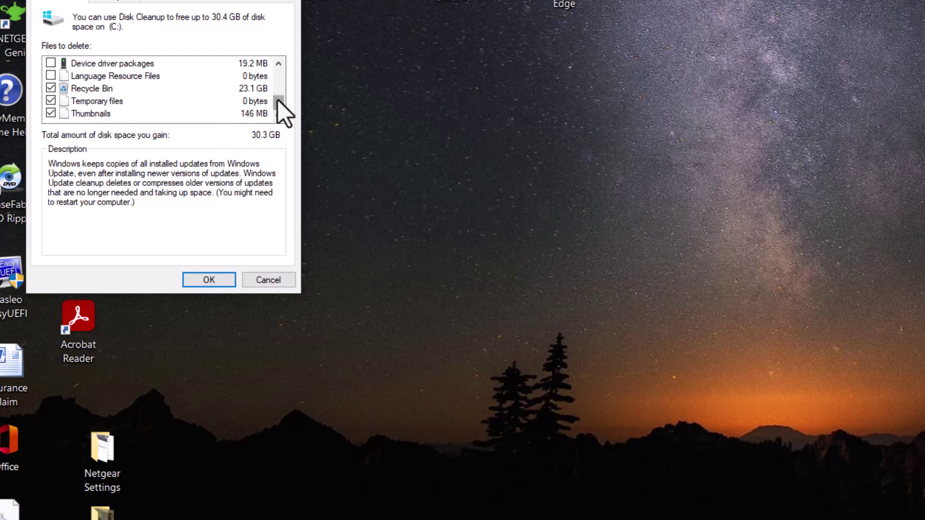
left_click(209, 280)
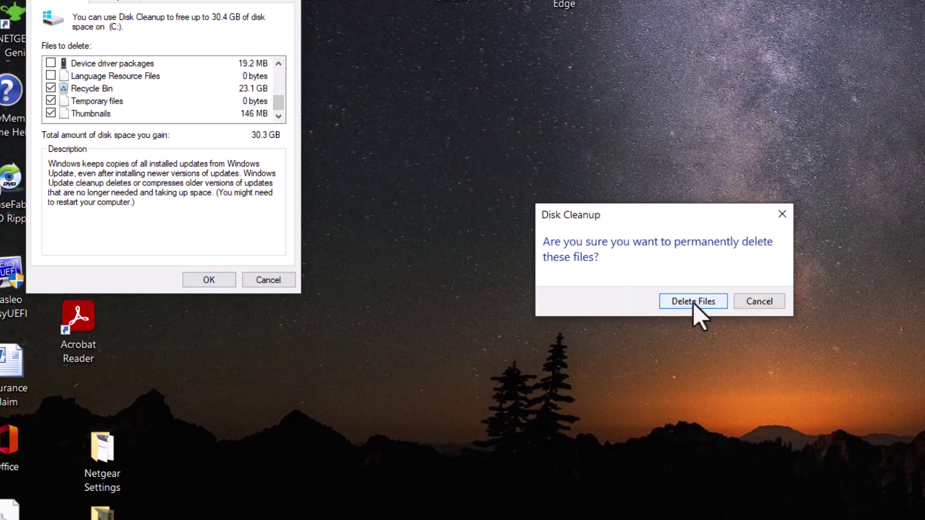
Step: Confirm Delete Files to permanently remove the selected files from drive C:
left_click(693, 301)
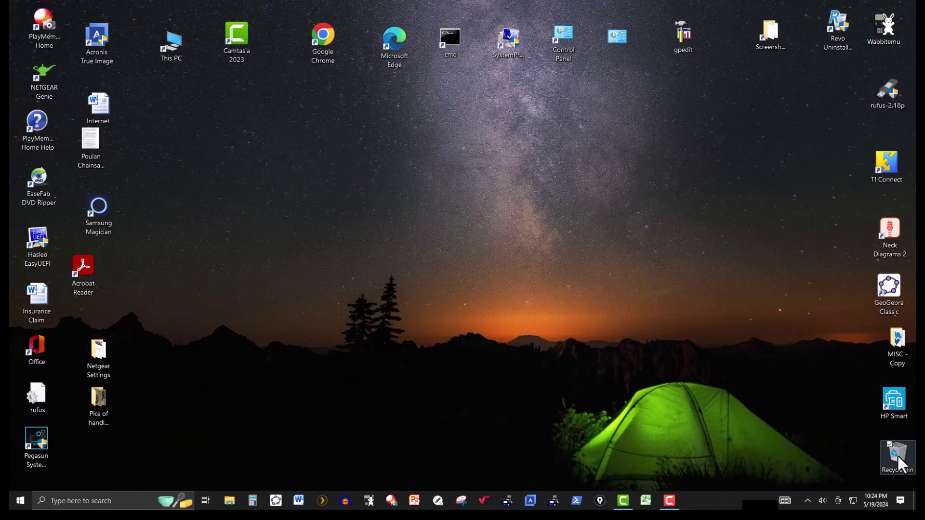
double_click(897, 455)
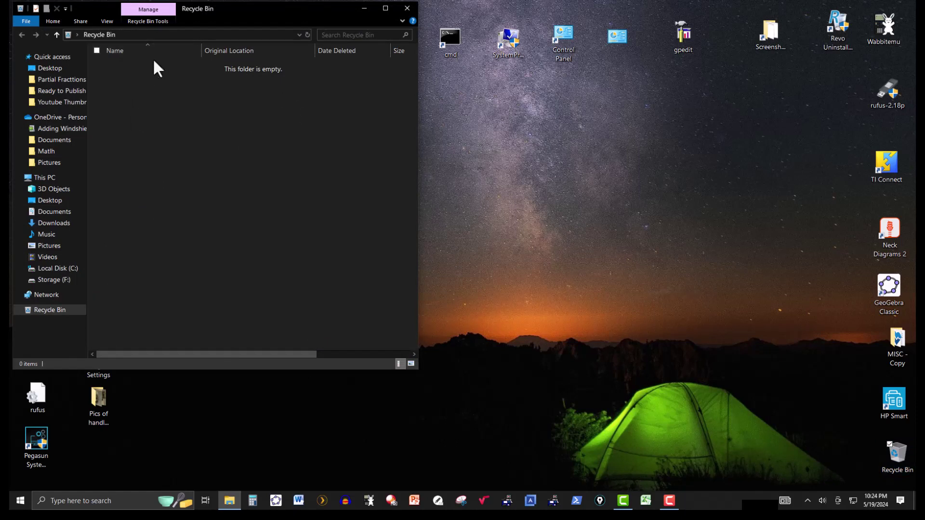
left_click(408, 10)
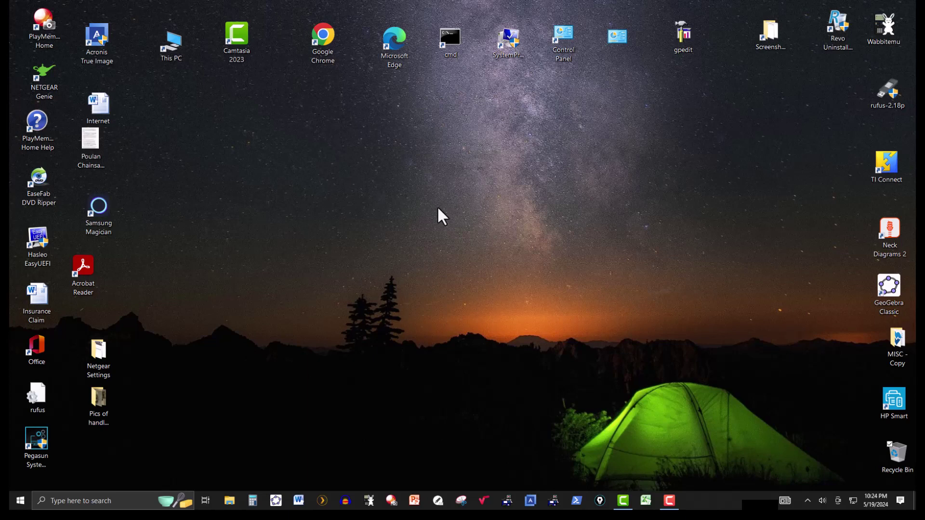
Step: Open C:\Windows\Temp with Run 'tem' and select all of its items
key("super+r")
type("tem")
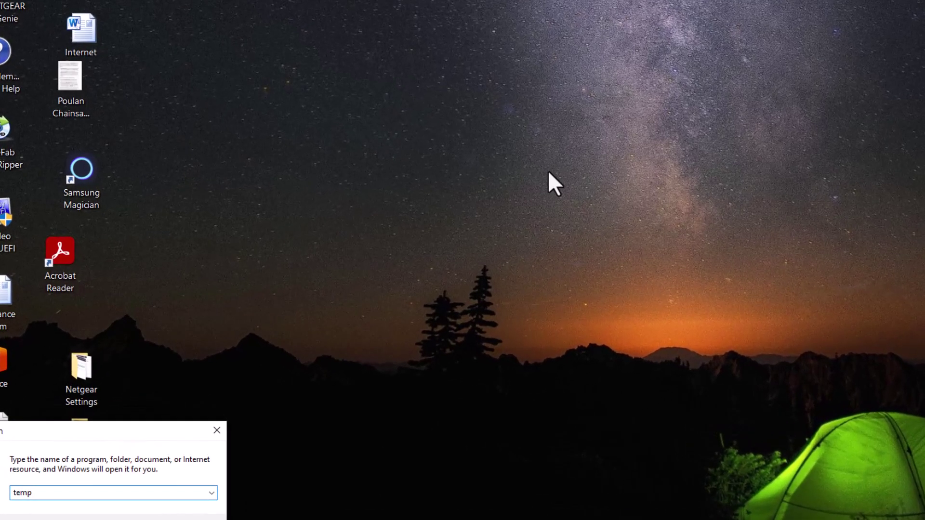
key("Return")
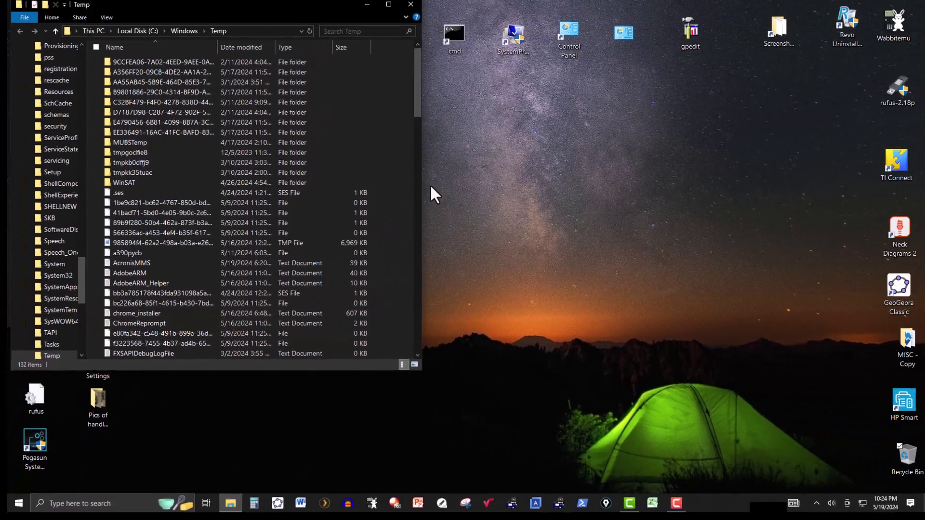
left_click_drag(413, 155, 441, 83)
scroll(400, 281, "down", 5)
scroll(414, 269, "down", 2)
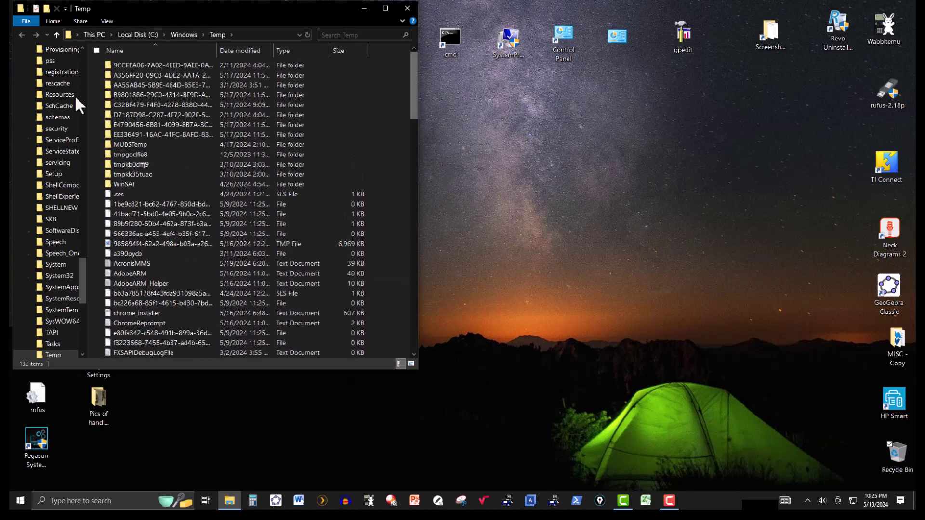
left_click(96, 50)
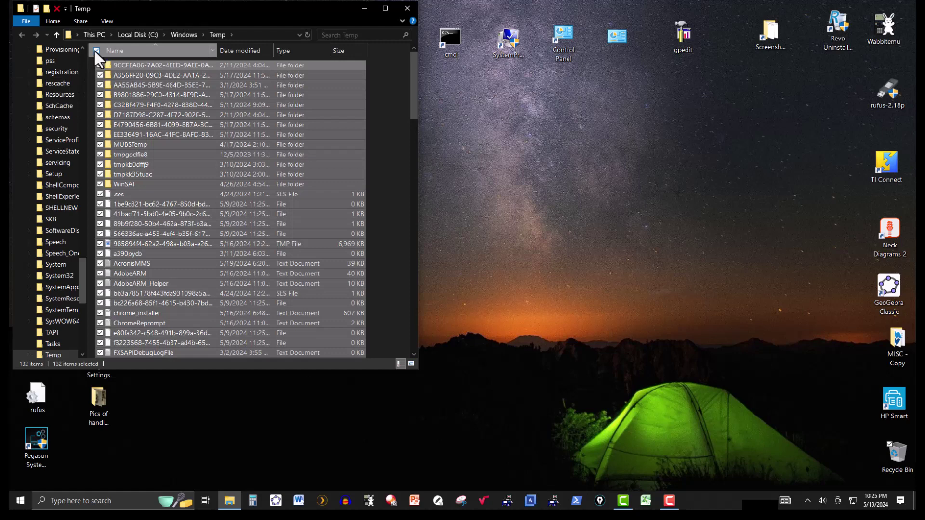
Step: Delete the selected Temp items, skipping protected folders for all and cancelling the in-use file
right_click(164, 133)
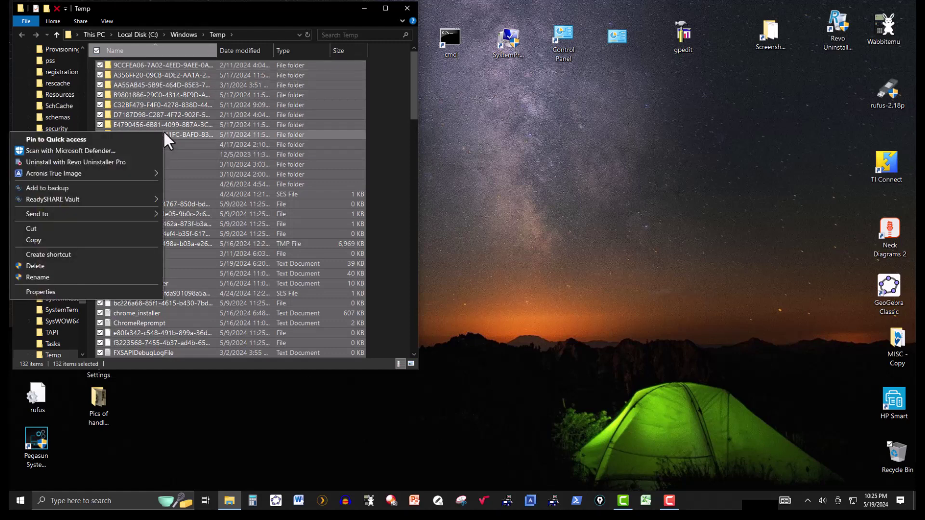
left_click(56, 7)
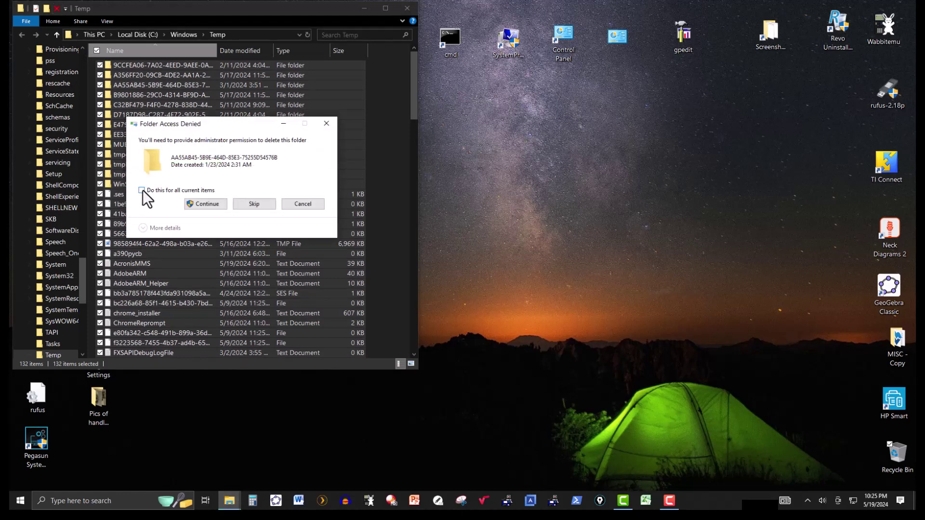
left_click(209, 204)
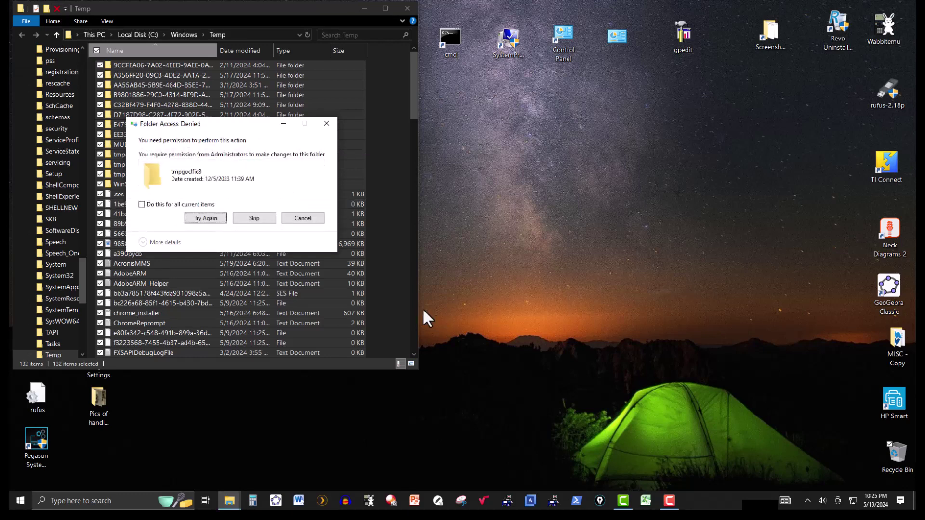
left_click(250, 219)
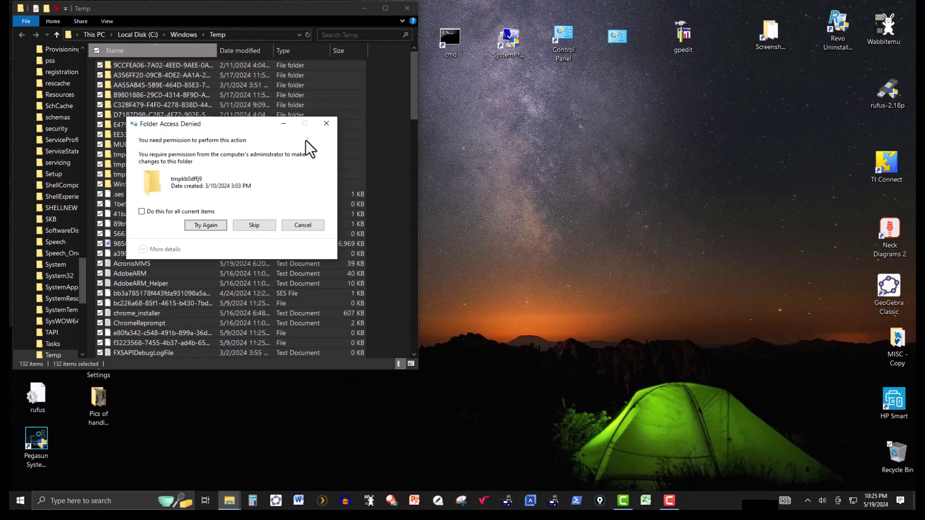
left_click(251, 223)
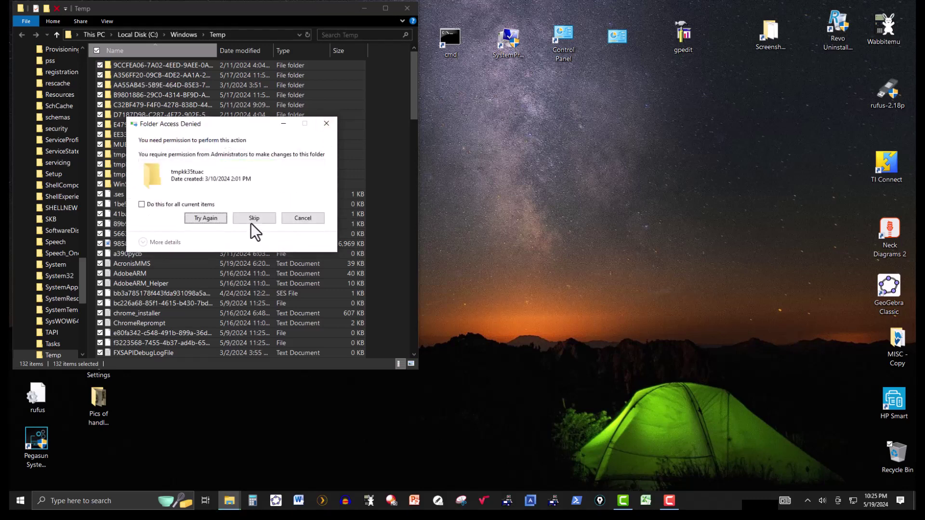
left_click(140, 204)
left_click(201, 221)
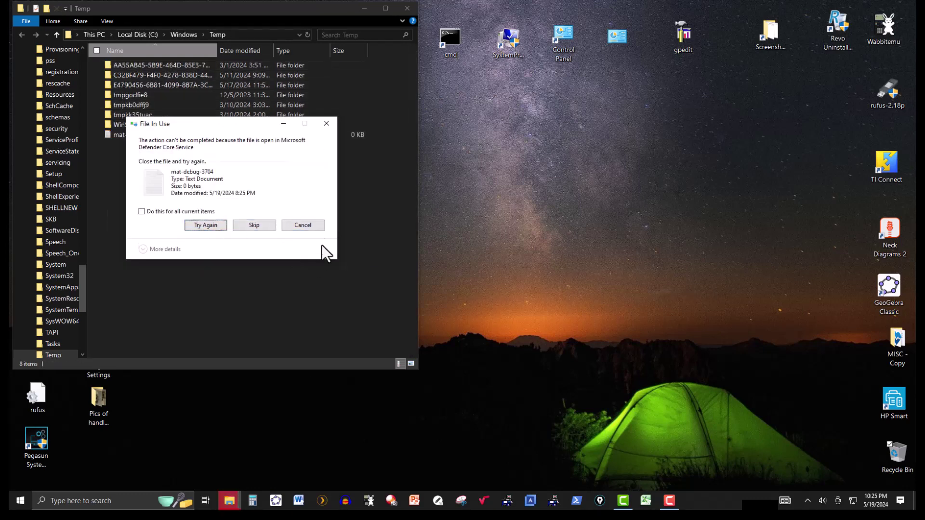
left_click(328, 123)
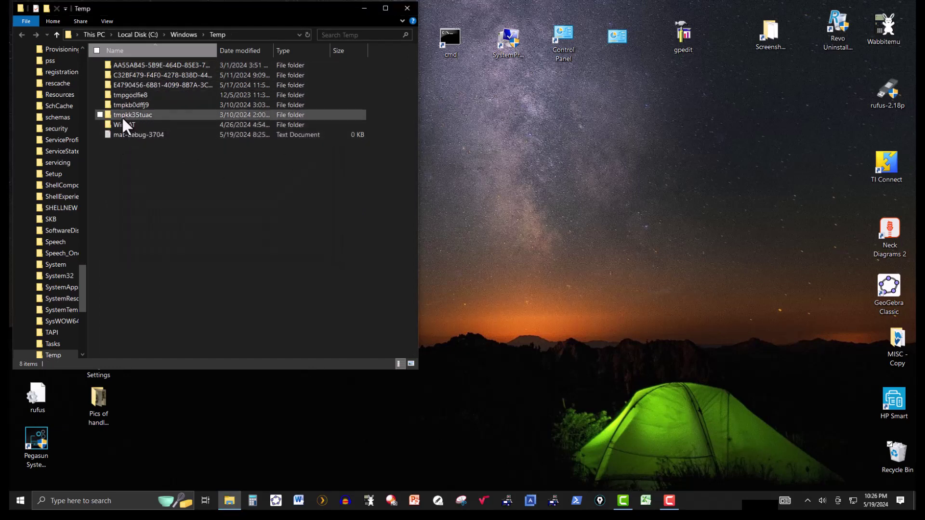
Step: Retry deleting the 8 remaining Temp items, dismiss the in-use prompt, and close the window
left_click(96, 50)
right_click(152, 84)
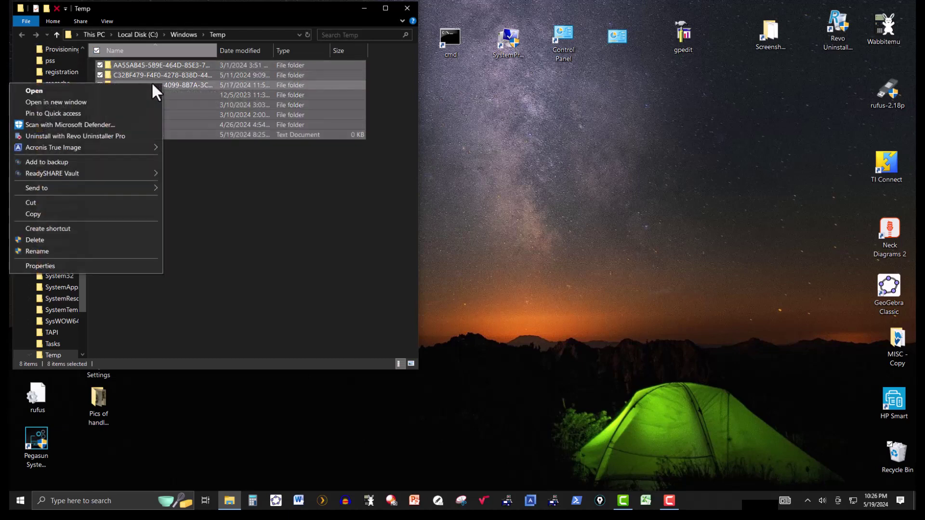
left_click(38, 239)
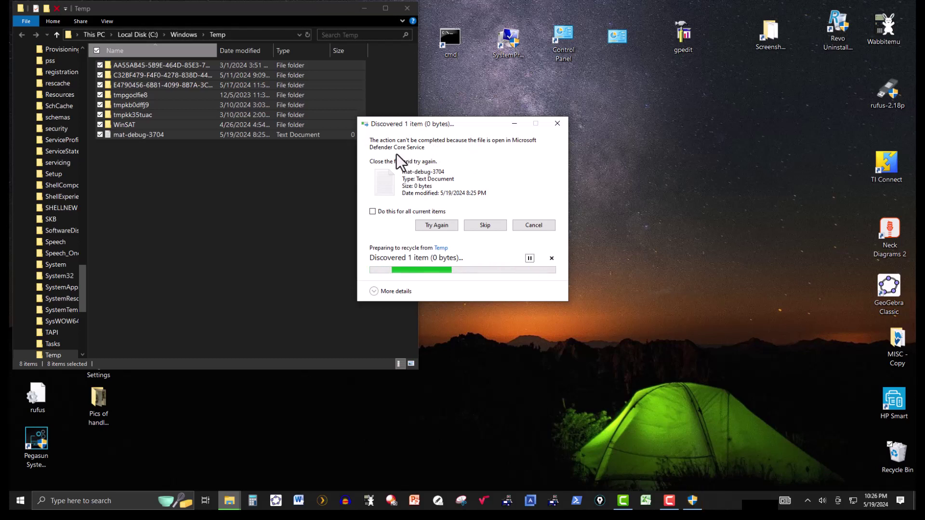
left_click(560, 126)
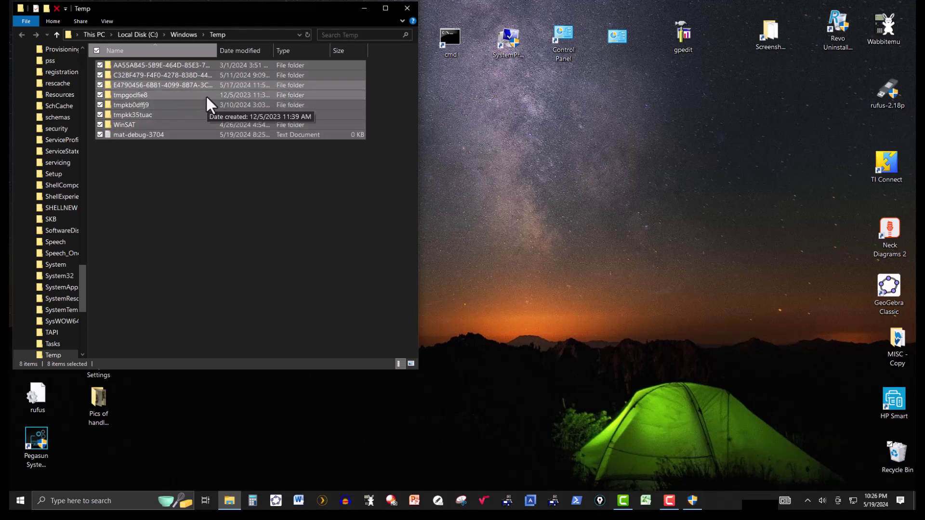
left_click(409, 8)
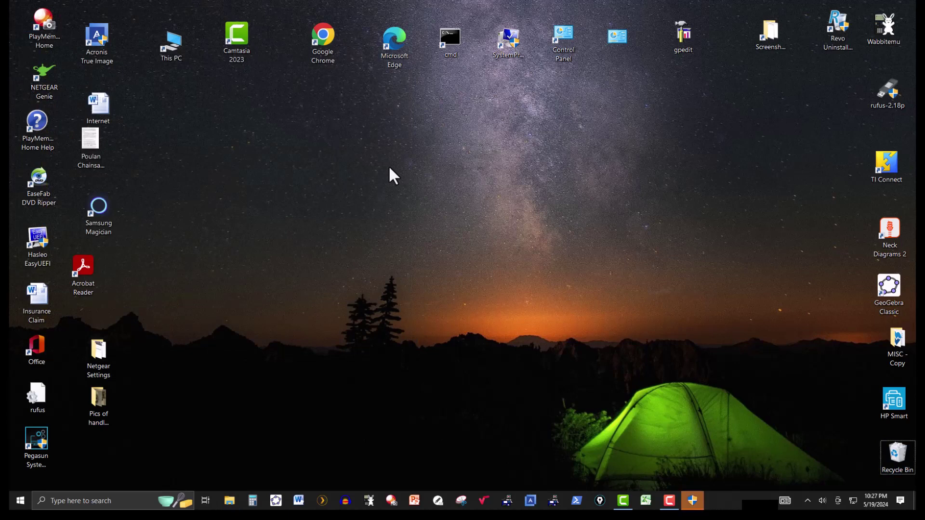
Step: Open the per-user %temp% folder with its 496 items and scroll through it
key("super+r")
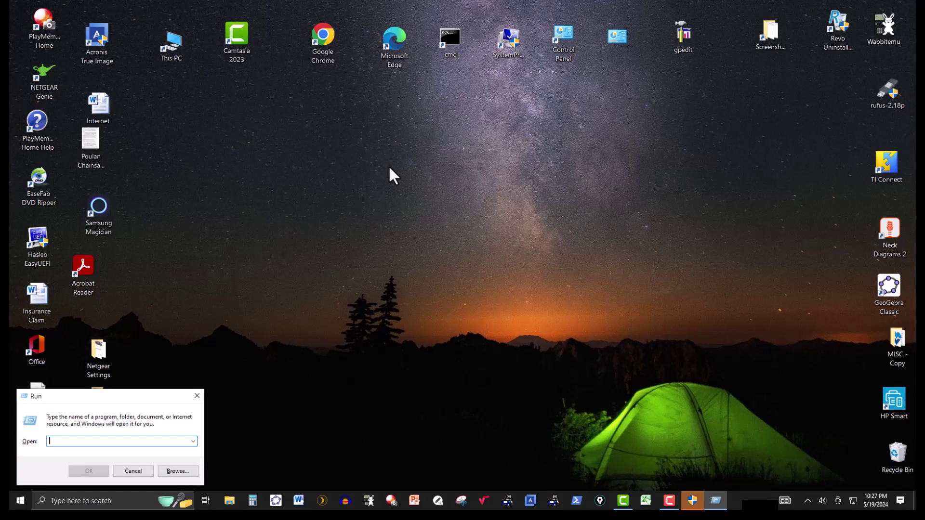
type("%")
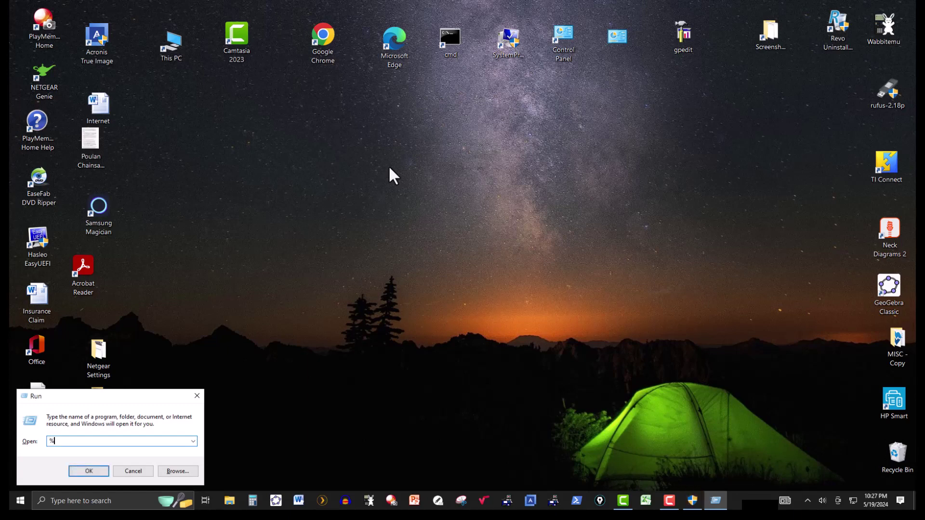
type("temp%")
key("Return")
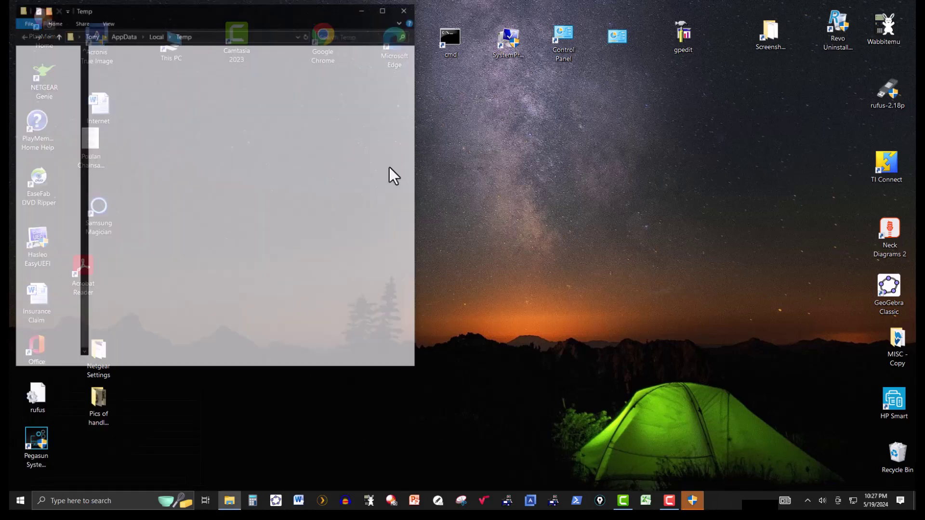
scroll(296, 186, "down", 10)
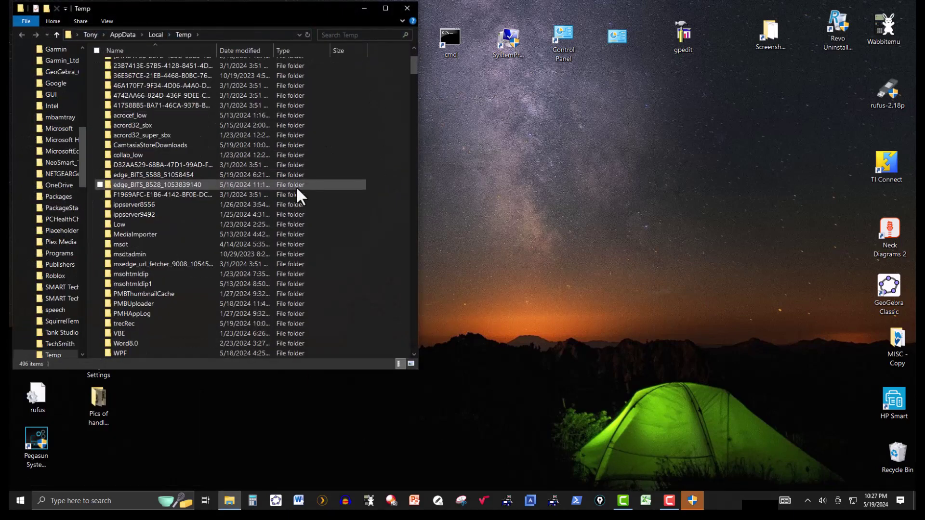
scroll(297, 189, "down", 10)
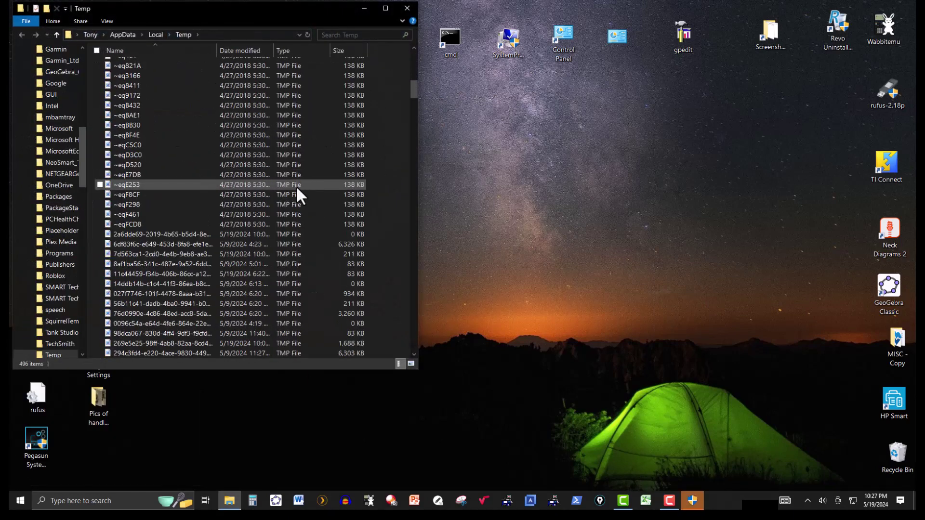
scroll(295, 186, "up", 10)
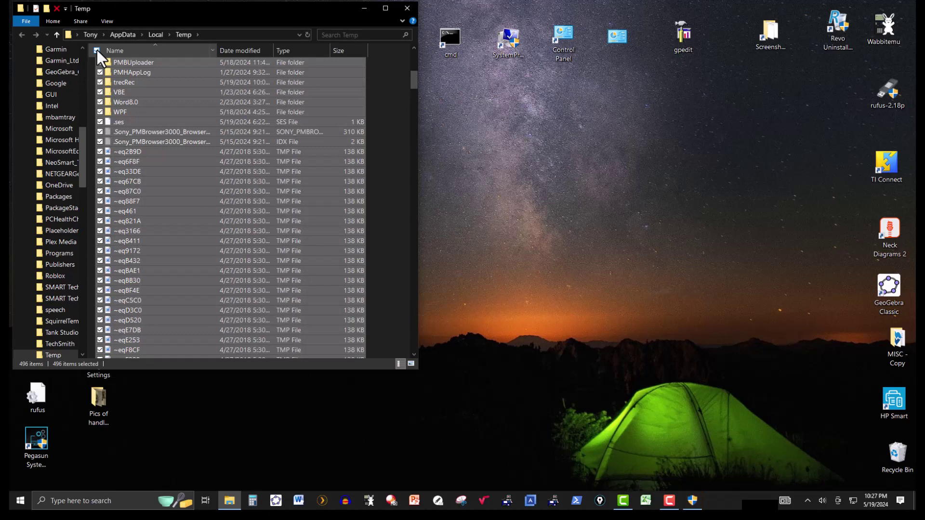
Step: Delete the Temp contents, skipping all in-use items, leaving 19, then close the window
left_click(56, 7)
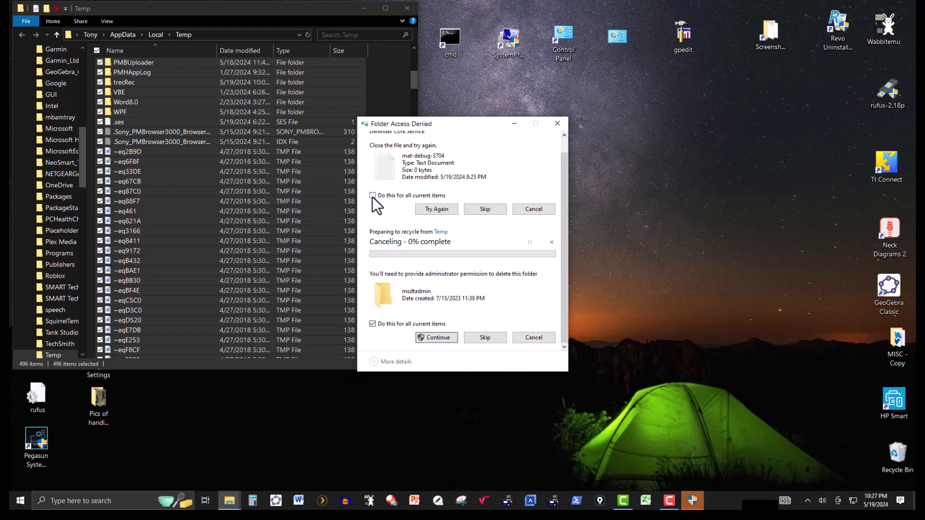
left_click(372, 195)
left_click(478, 211)
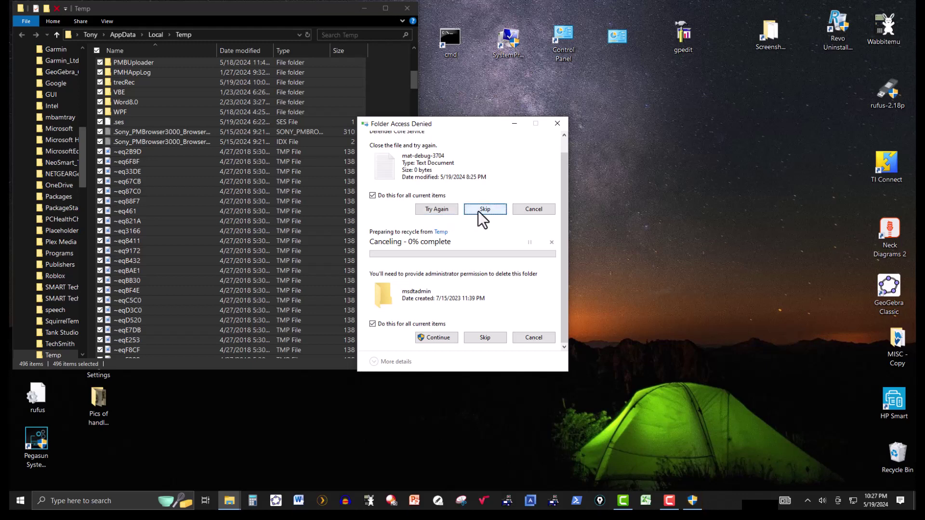
left_click(443, 337)
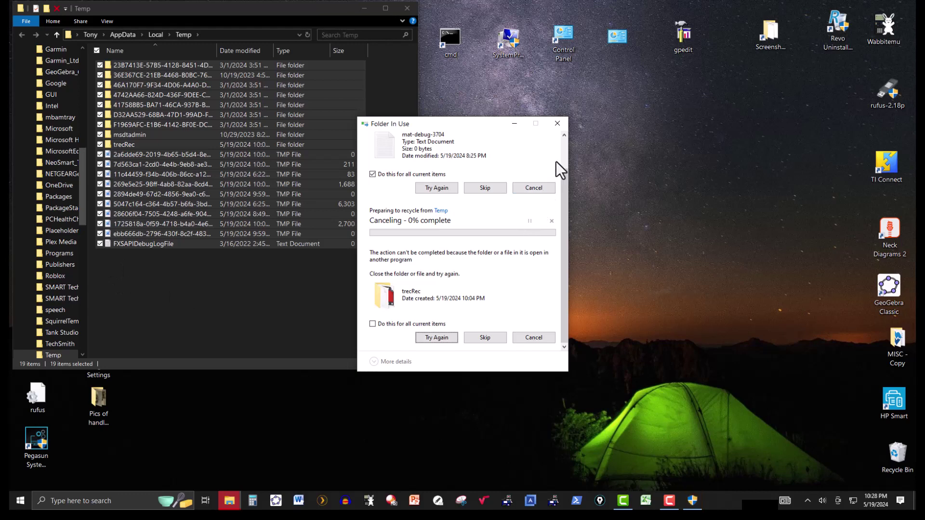
left_click(559, 123)
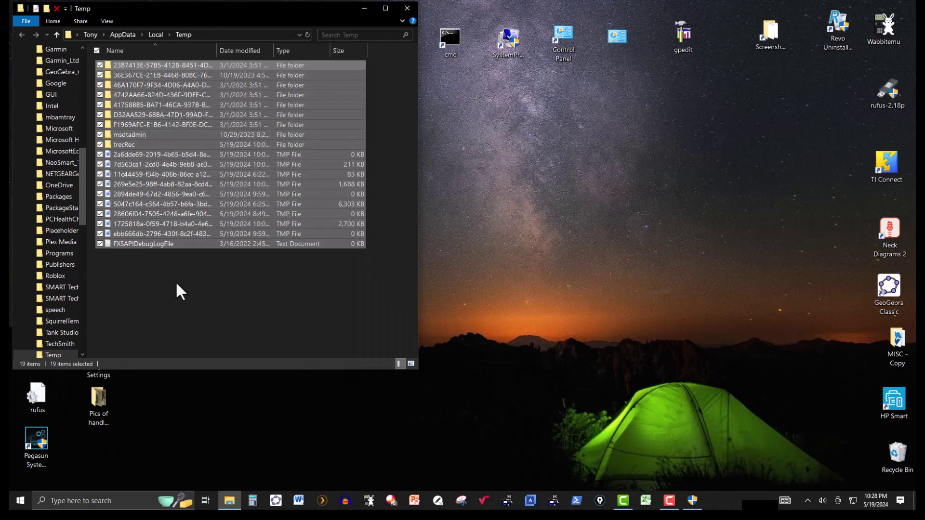
left_click(407, 8)
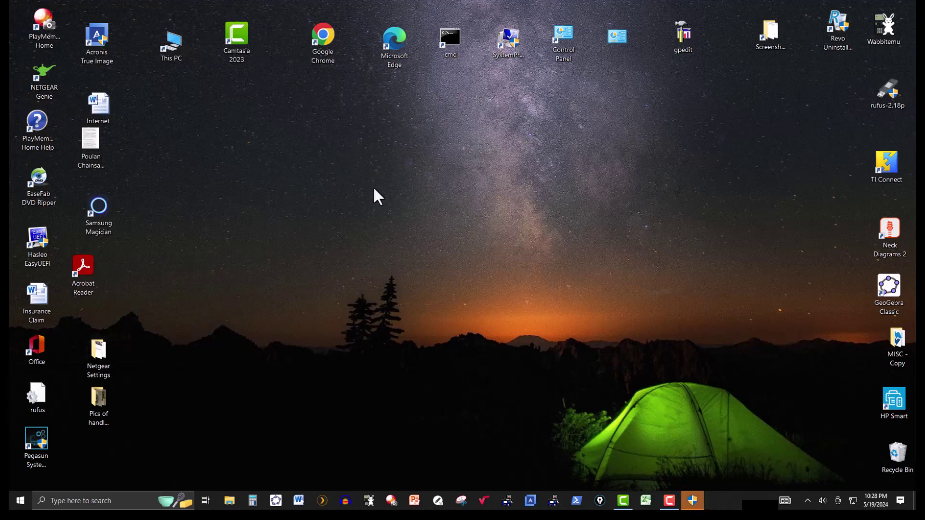
Step: Open C:\Windows\Prefetch with Run 'prefe' and select all 195 .pf files
key("super+r")
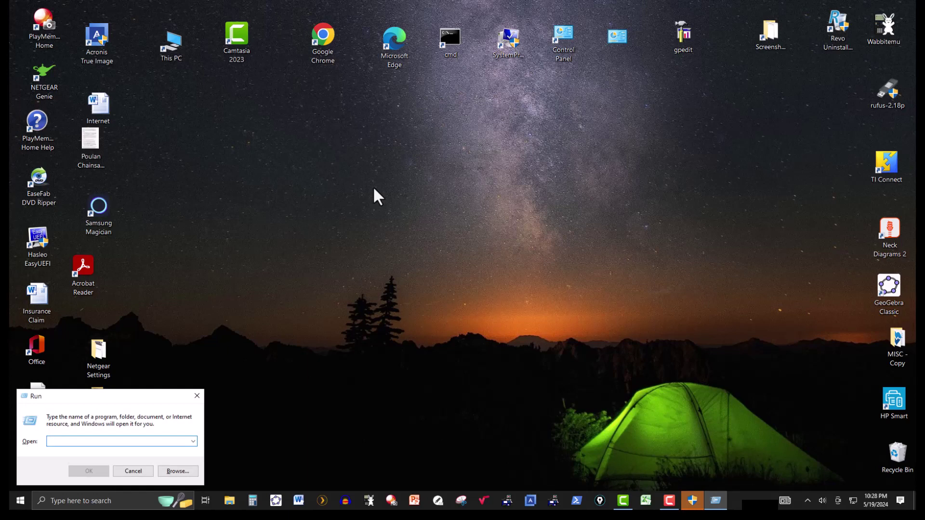
type("pre")
type("fetch")
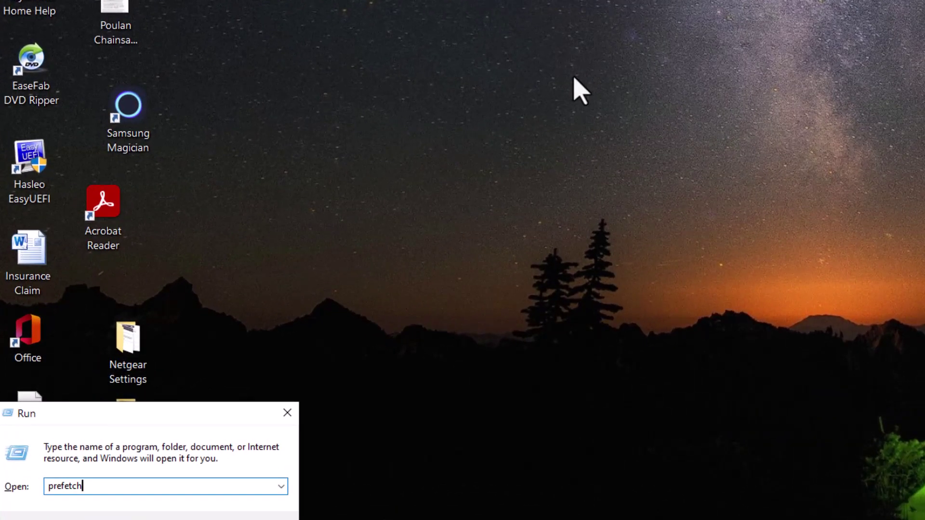
key("Return")
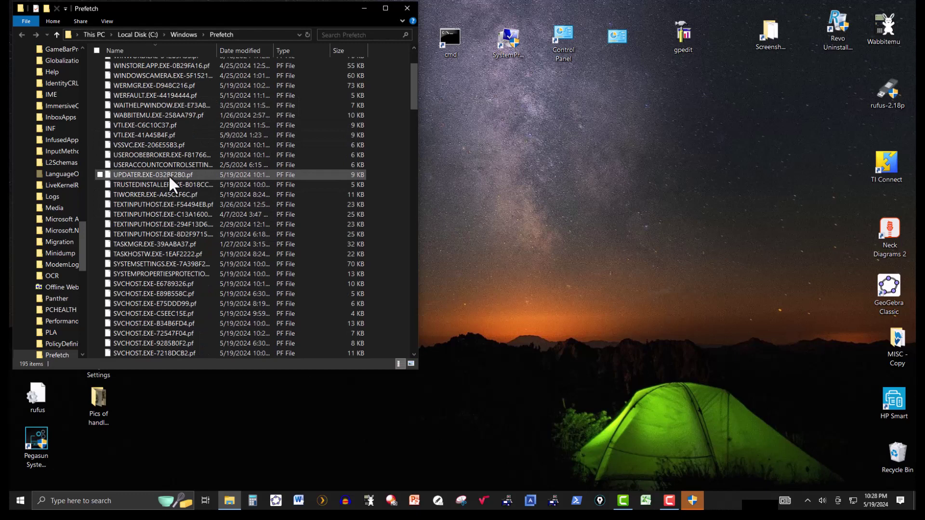
scroll(168, 174, "down", 5)
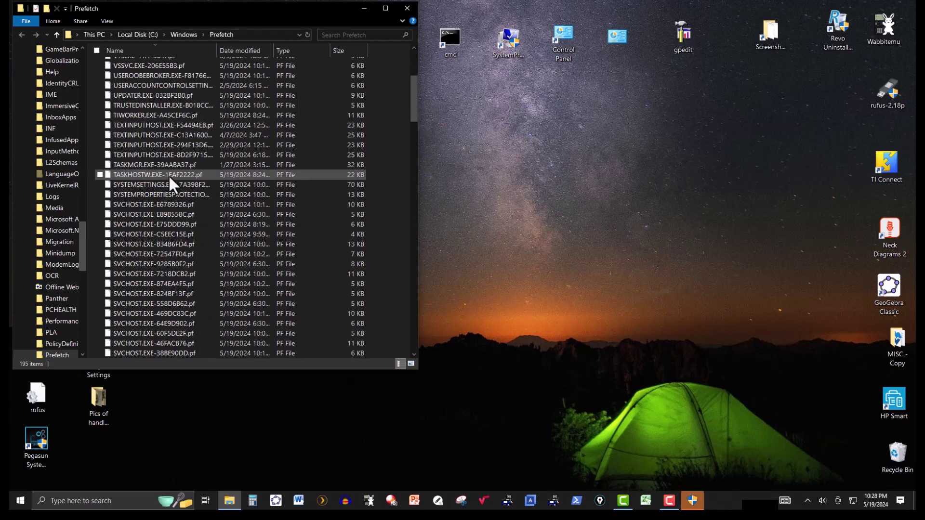
scroll(169, 175, "up", 5)
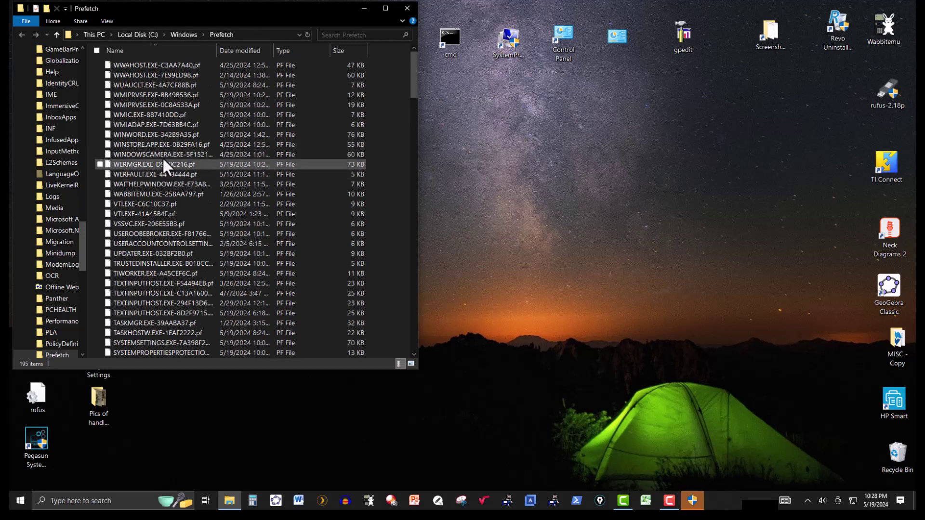
left_click(97, 49)
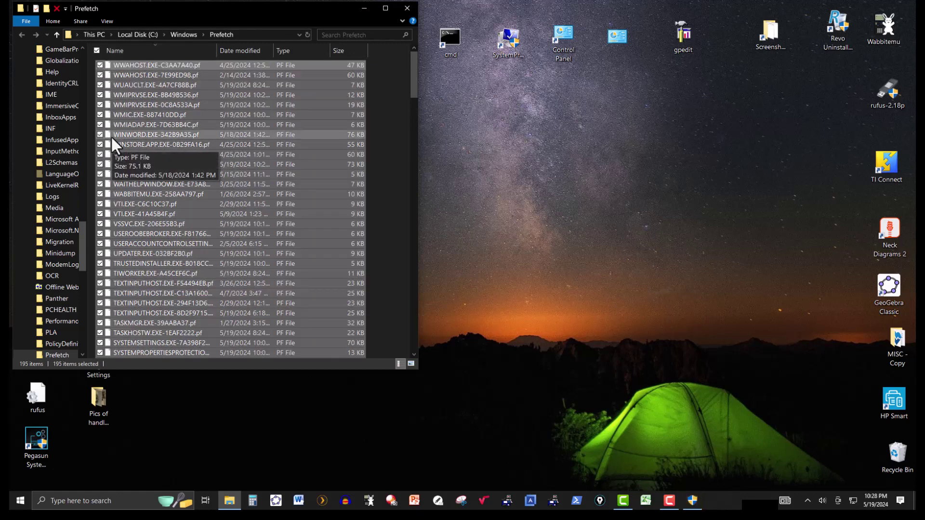
Step: Delete the selected Prefetch files, skipping the in-use PfPre_b92c03ca.mkd file
left_click(57, 7)
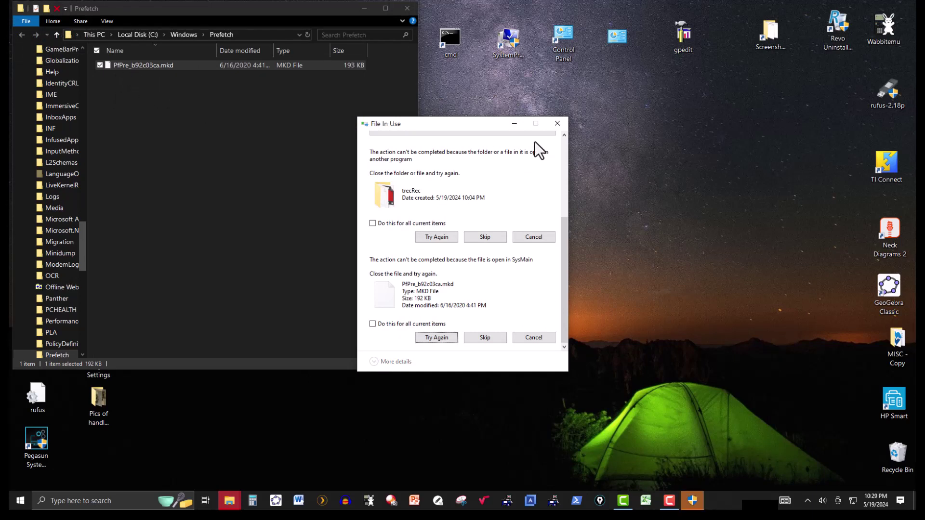
key("Escape")
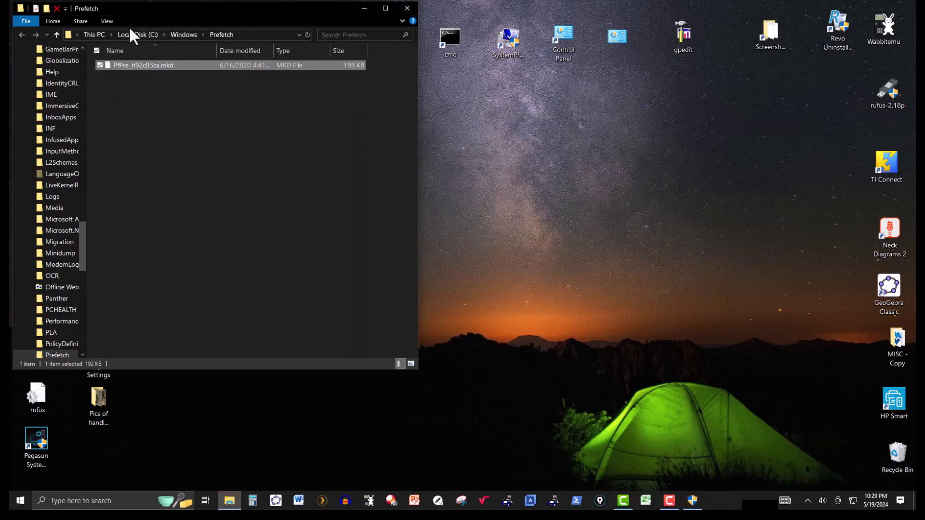
Step: Go up to Local Disk (C:), reopen the Windows folder and scroll to SoftwareDistribution
left_click(56, 34)
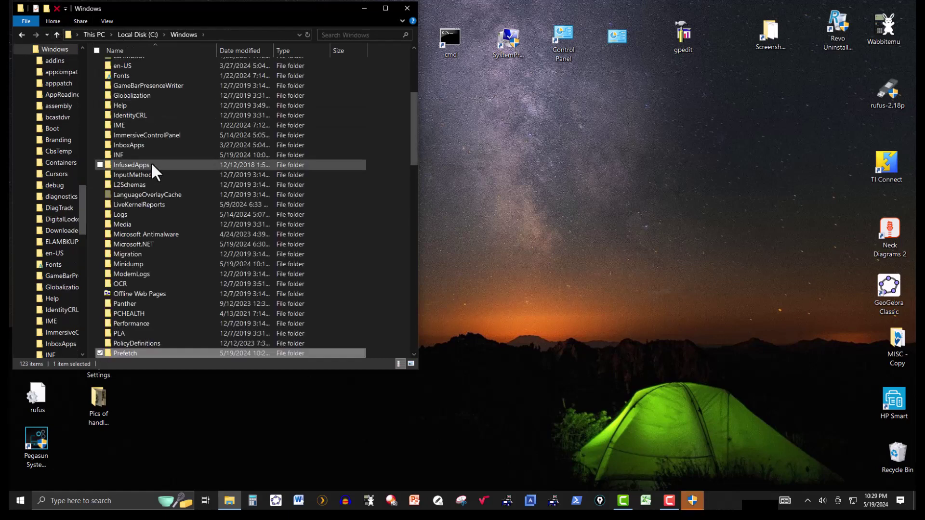
scroll(151, 162, "up", 6)
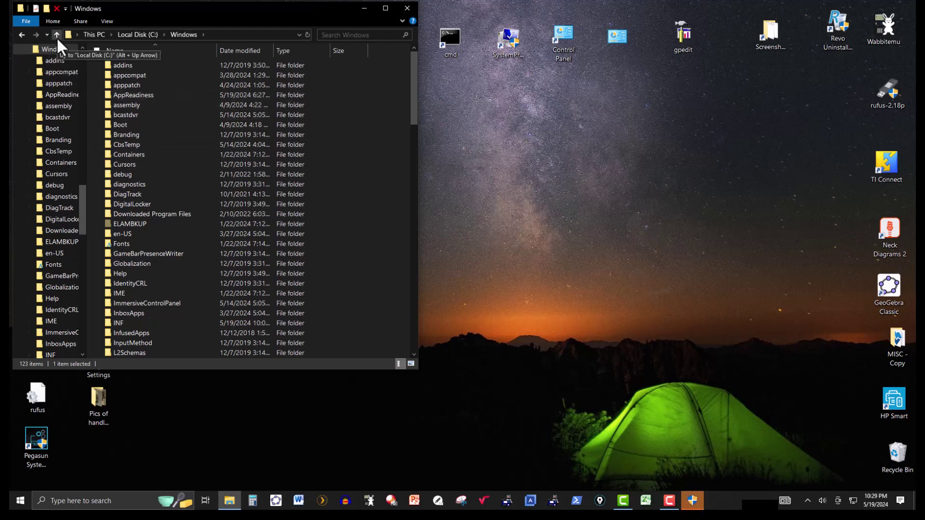
scroll(176, 250, "down", 5)
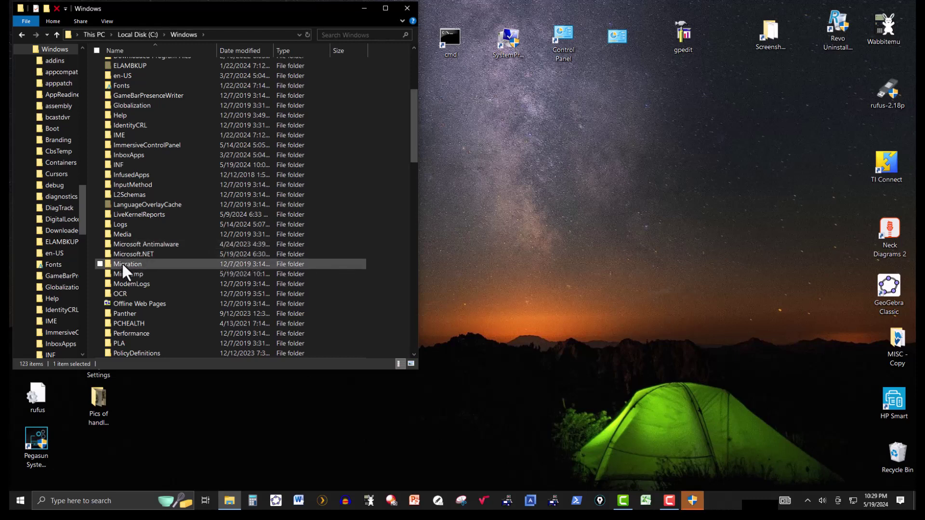
scroll(144, 263, "down", 13)
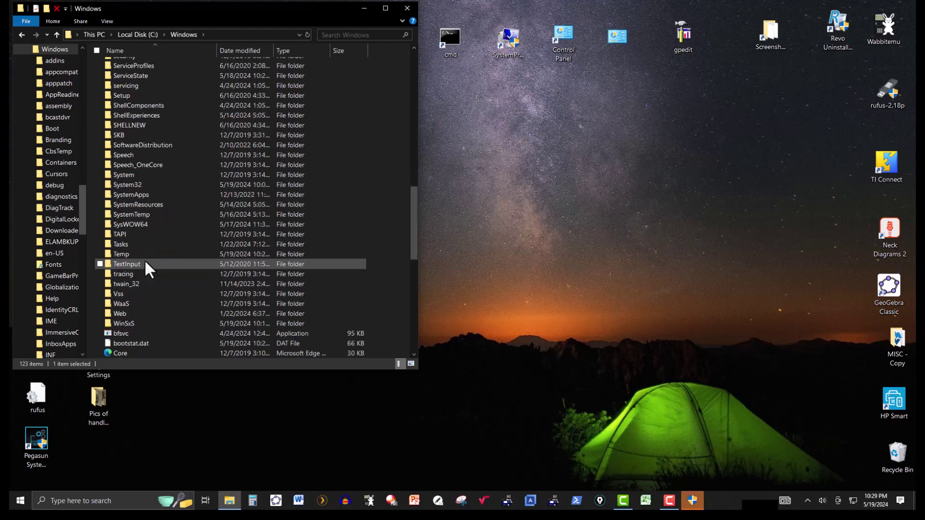
scroll(146, 254, "up", 11)
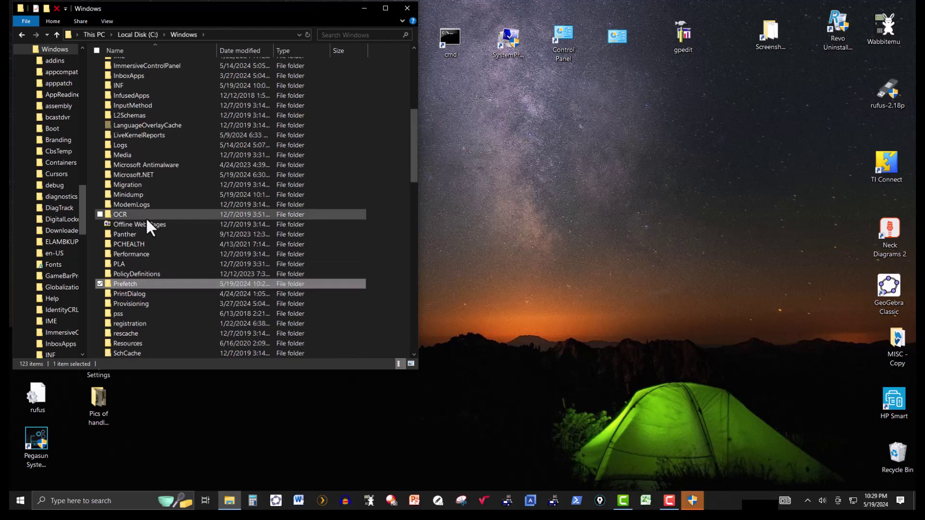
scroll(145, 217, "down", 2)
scroll(145, 217, "down", 3)
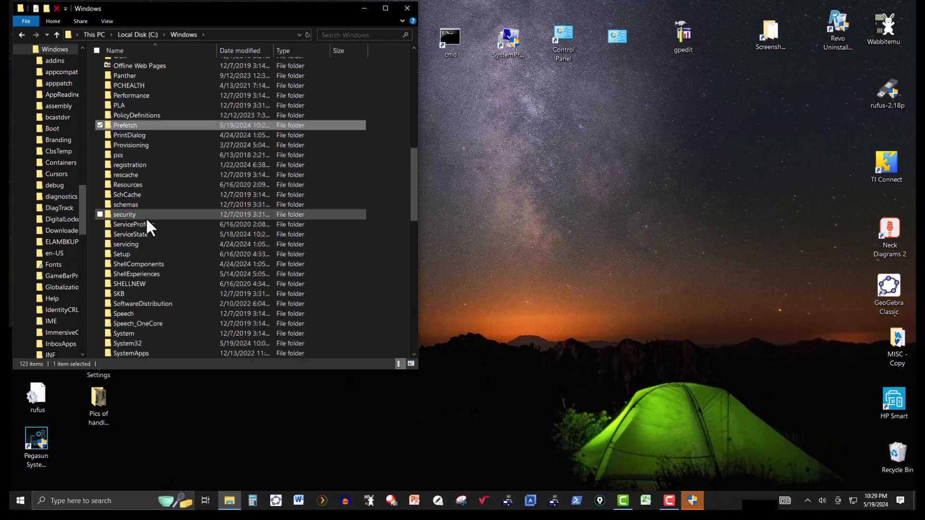
key("alt+Up")
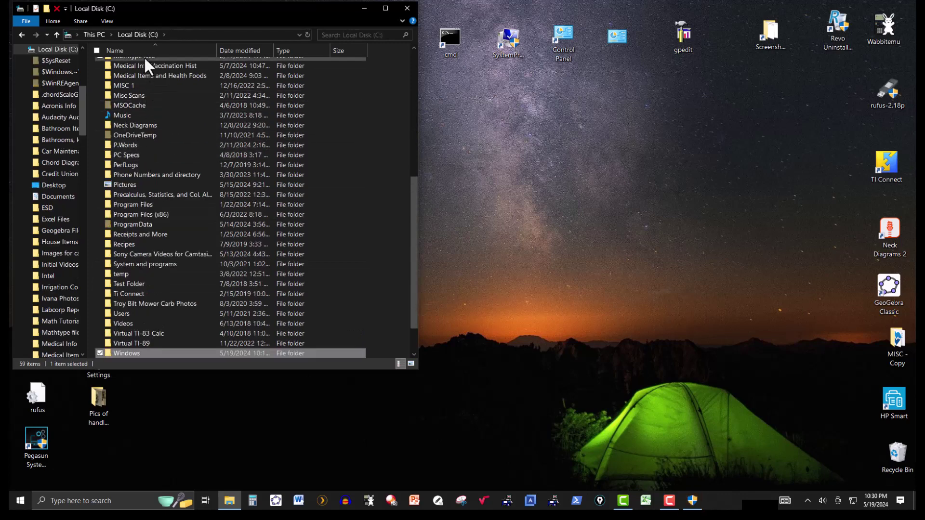
scroll(146, 166, "down", 2)
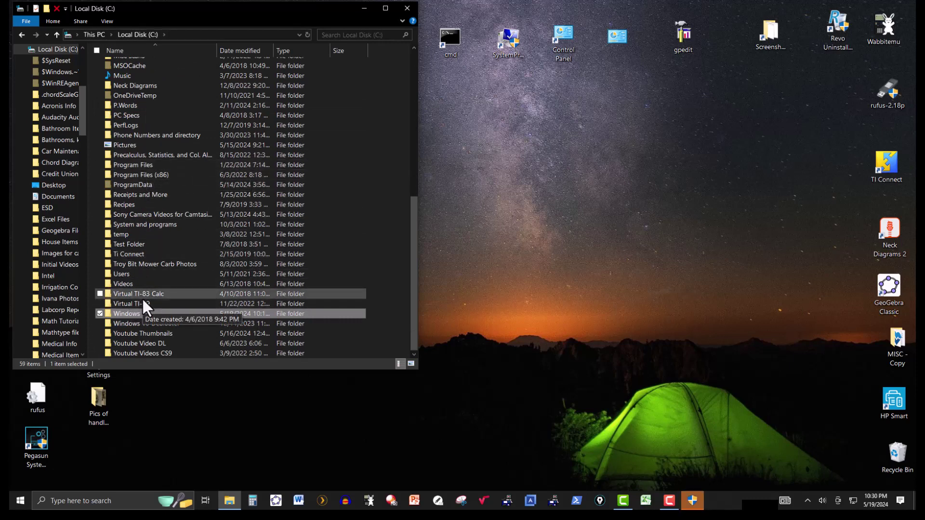
double_click(105, 314)
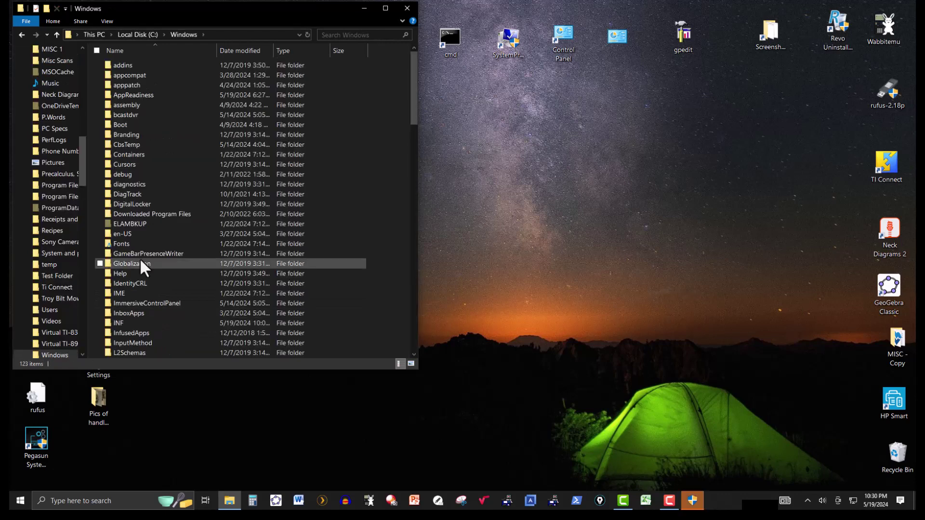
scroll(140, 232, "down", 8)
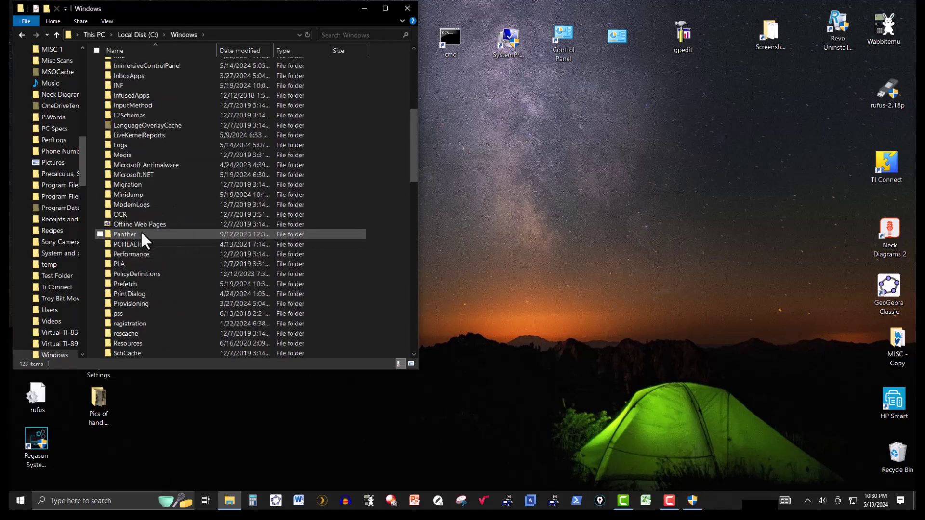
scroll(140, 231, "down", 3)
scroll(140, 230, "down", 10)
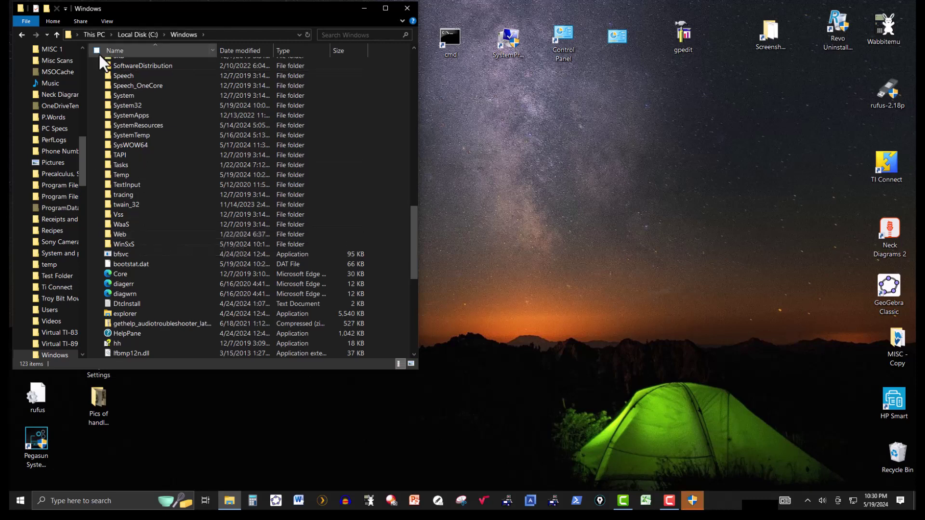
Step: Open the Download folder inside SoftwareDistribution
double_click(108, 66)
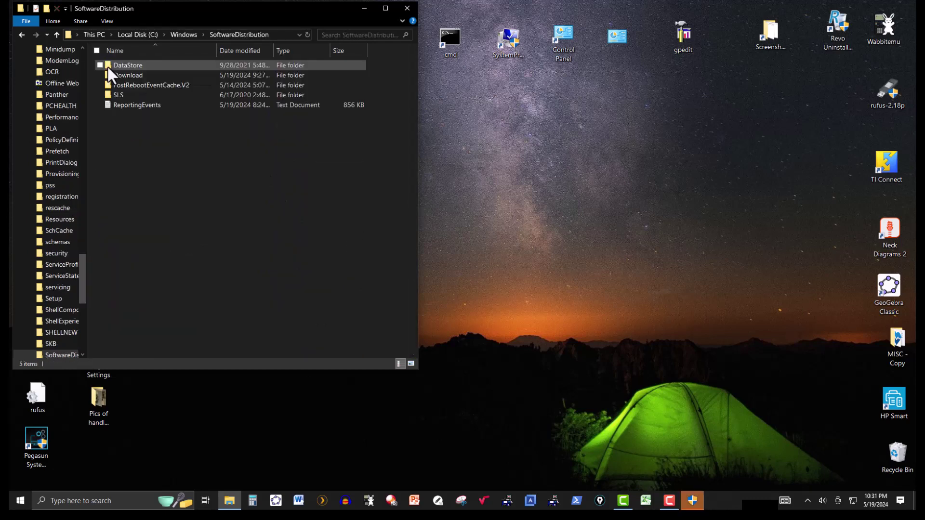
left_click(108, 76)
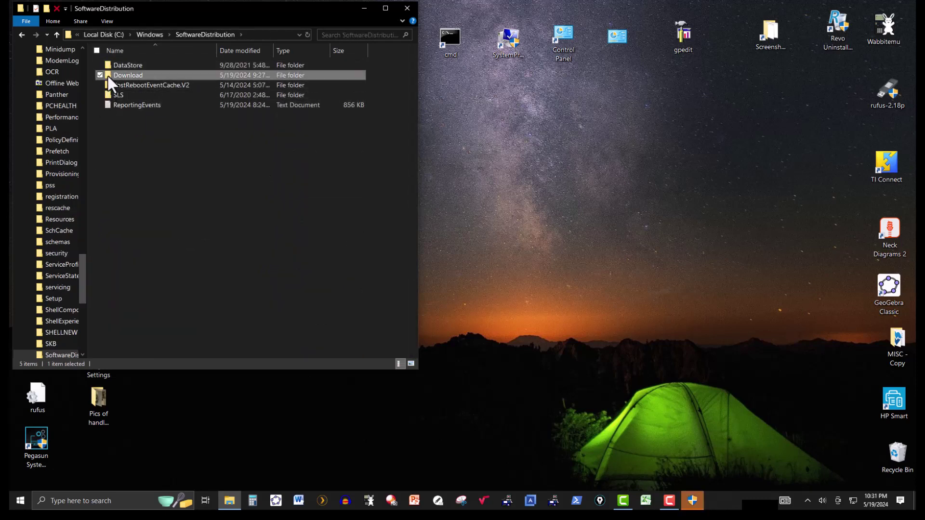
double_click(108, 76)
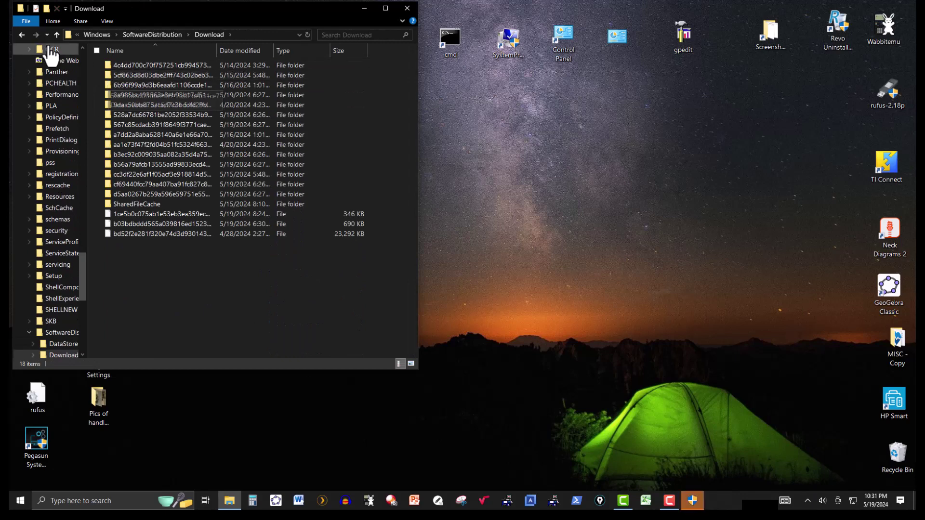
Step: Select and delete all 18 downloaded items, then close File Explorer
left_click(97, 50)
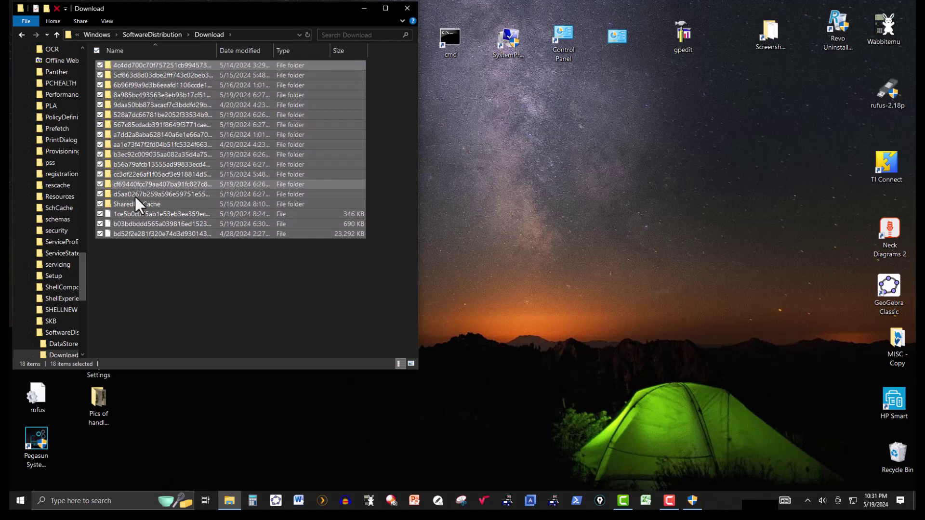
key("Delete")
left_click(428, 334)
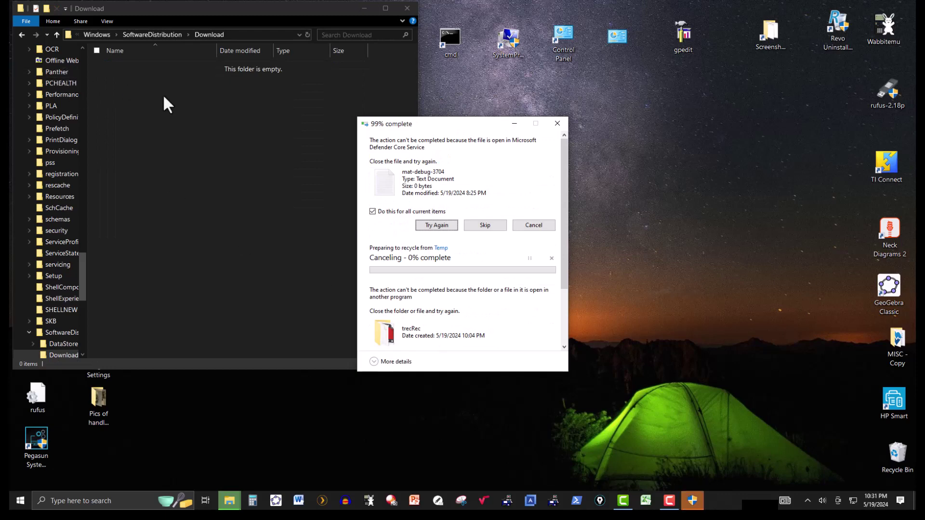
left_click(557, 124)
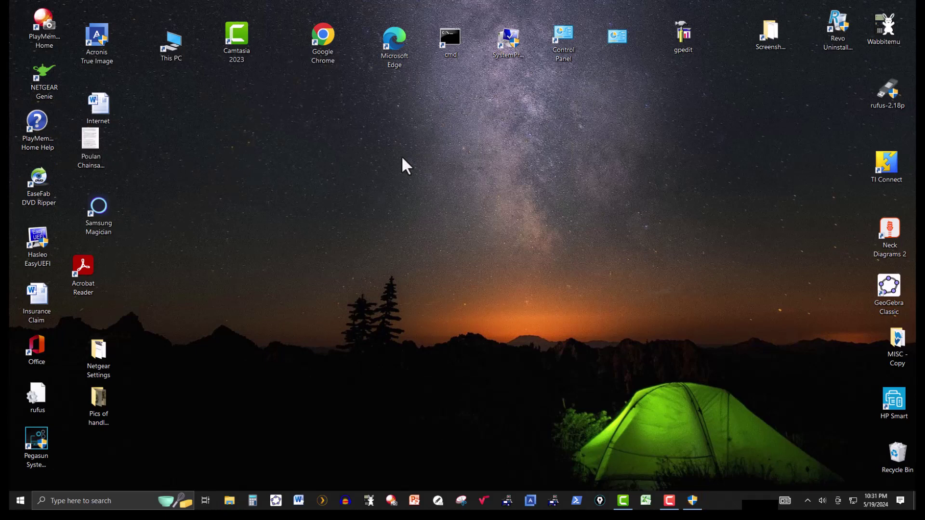
Step: Launch the System Properties Protection shortcut as administrator
left_click(508, 48)
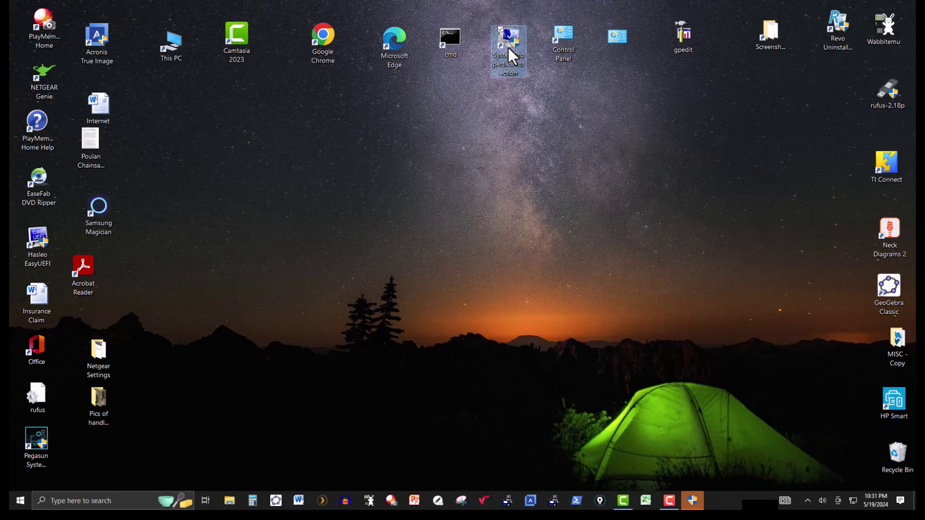
right_click(508, 47)
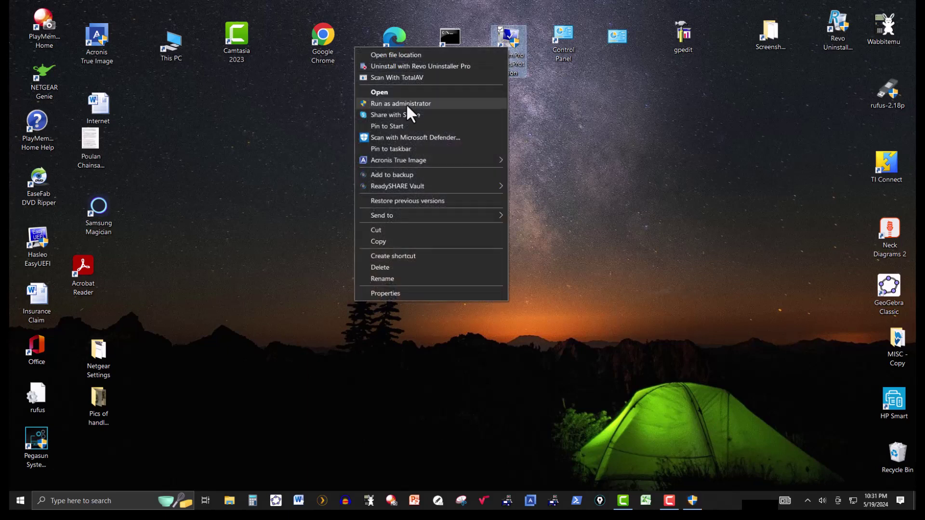
left_click(389, 107)
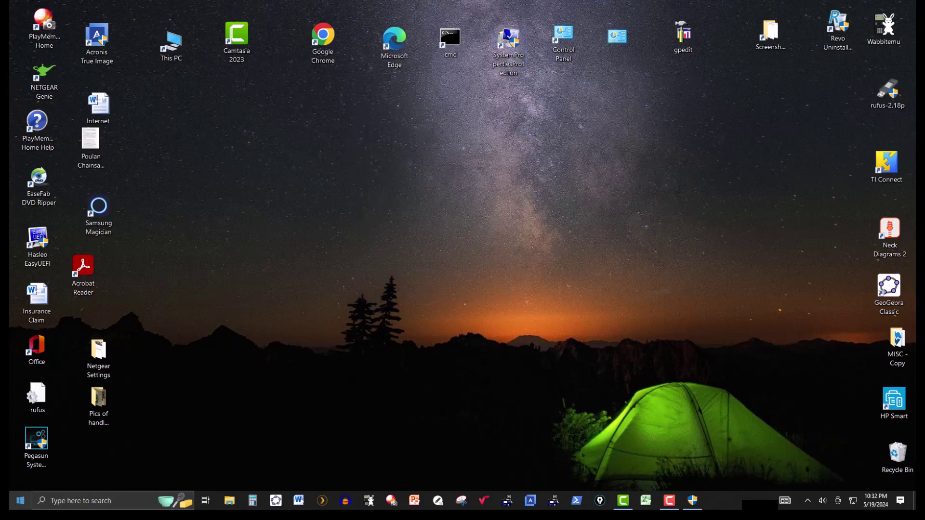
Step: Search 'con' in Windows search and open Control Panel
left_click(50, 504)
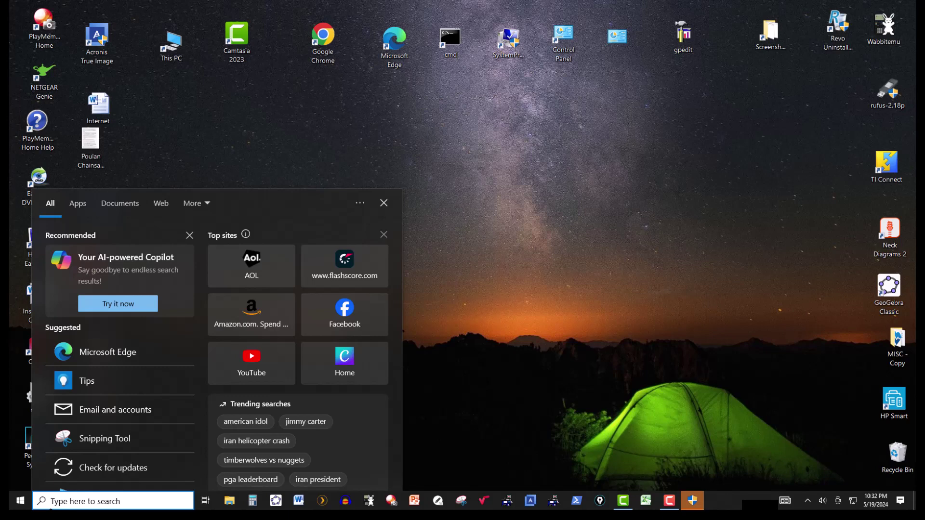
type("con")
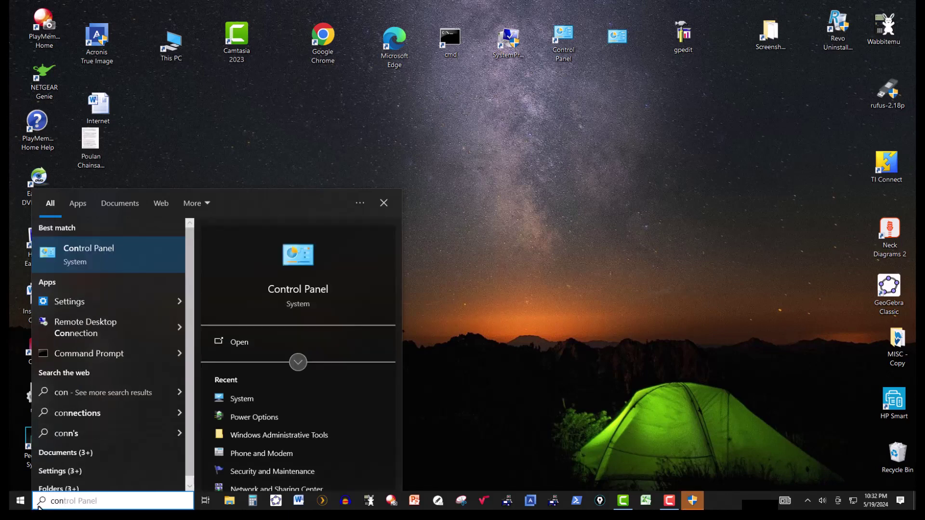
right_click(99, 256)
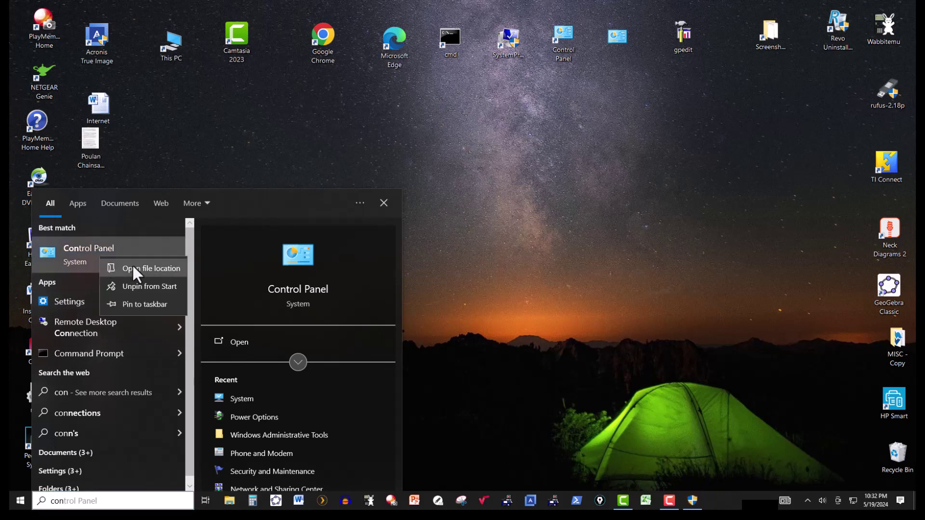
left_click(112, 250)
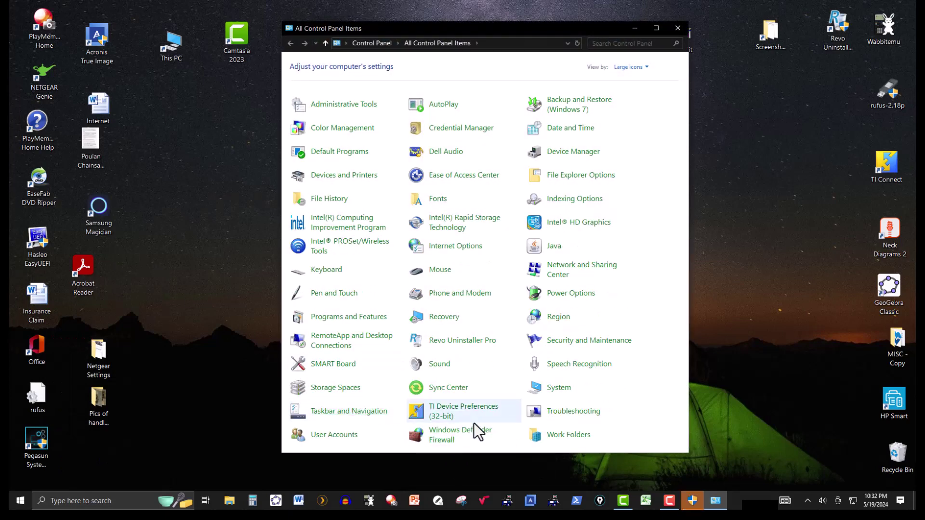
Step: Go to the System page and follow its System protection link
left_click(560, 390)
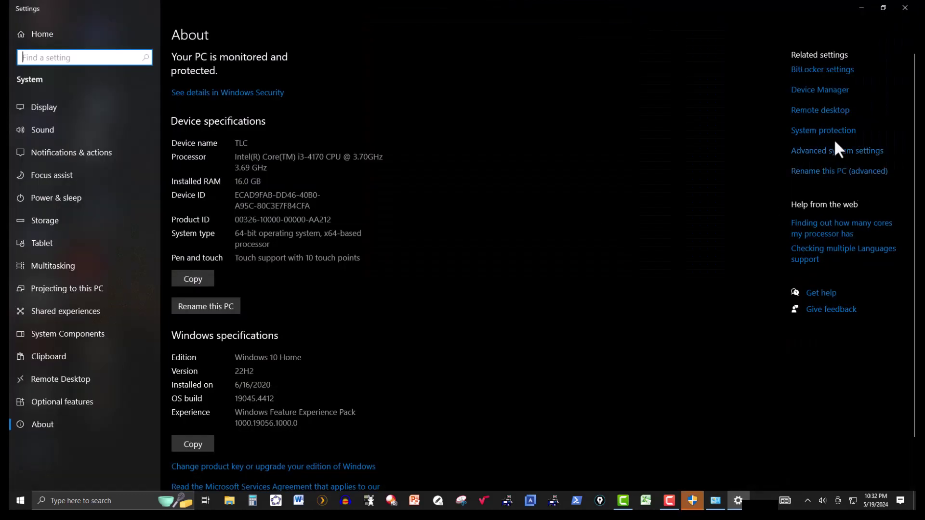
left_click(817, 131)
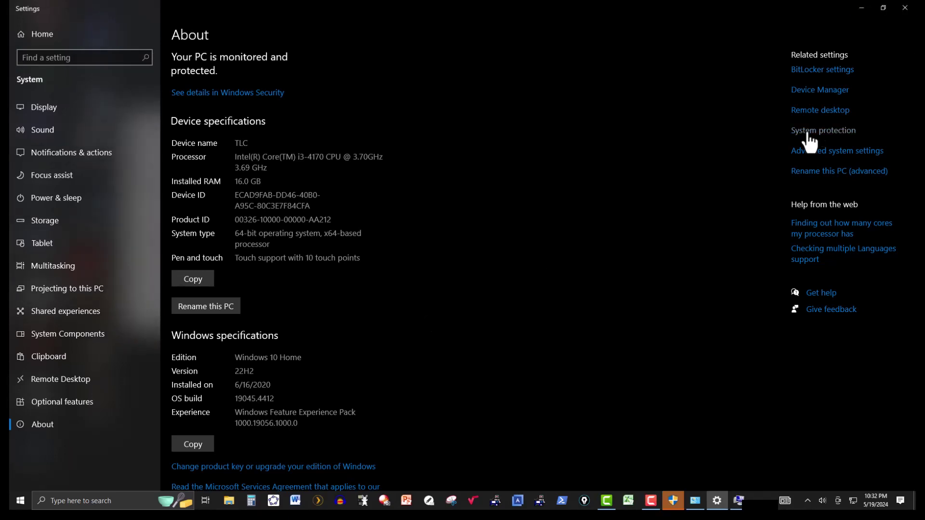
left_click(809, 140)
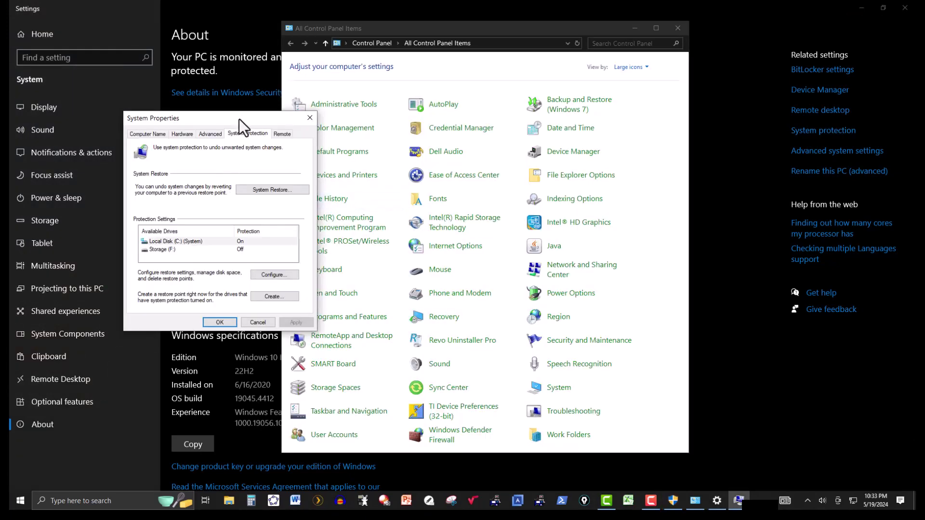
Step: Move the System Properties dialog over to the right side of the screen
left_click_drag(241, 119, 617, 127)
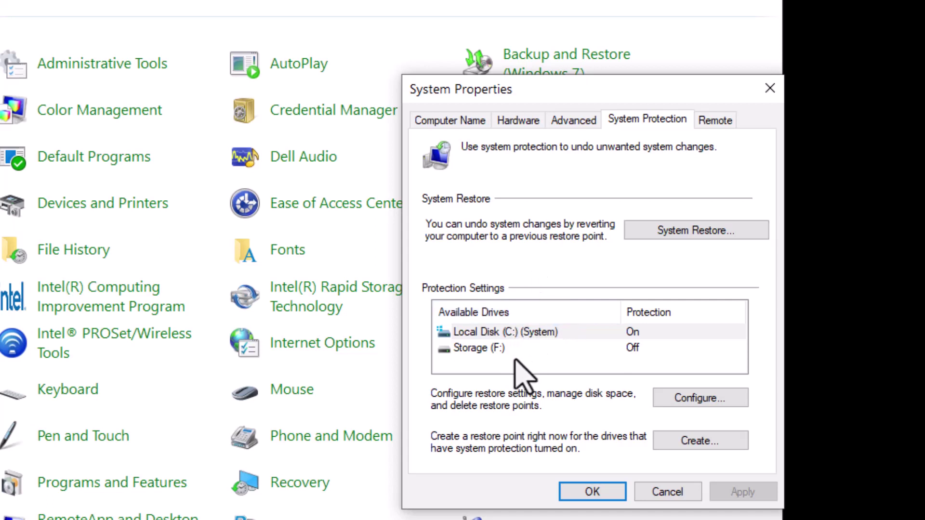
Step: Delete all restore points for Local Disk (C:), bringing its usage to 0 bytes
left_click(672, 400)
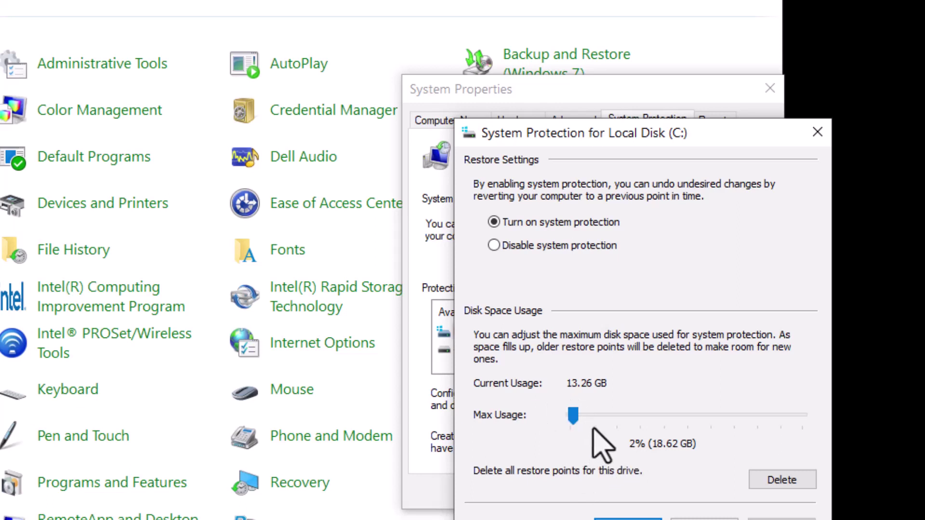
left_click(784, 479)
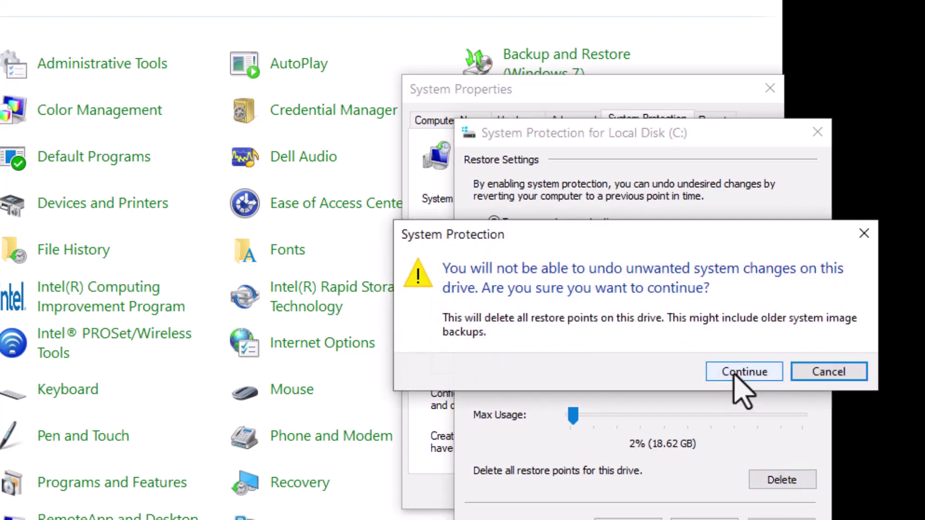
left_click(738, 374)
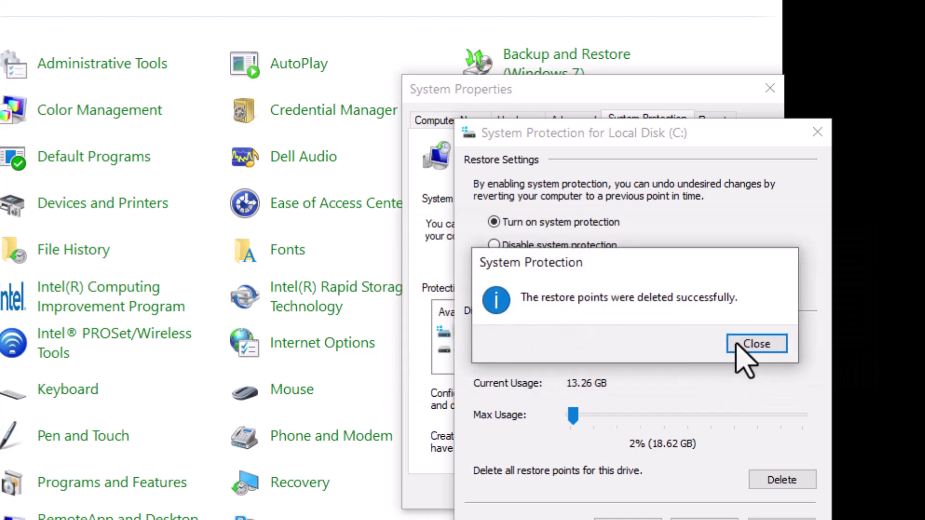
left_click(749, 343)
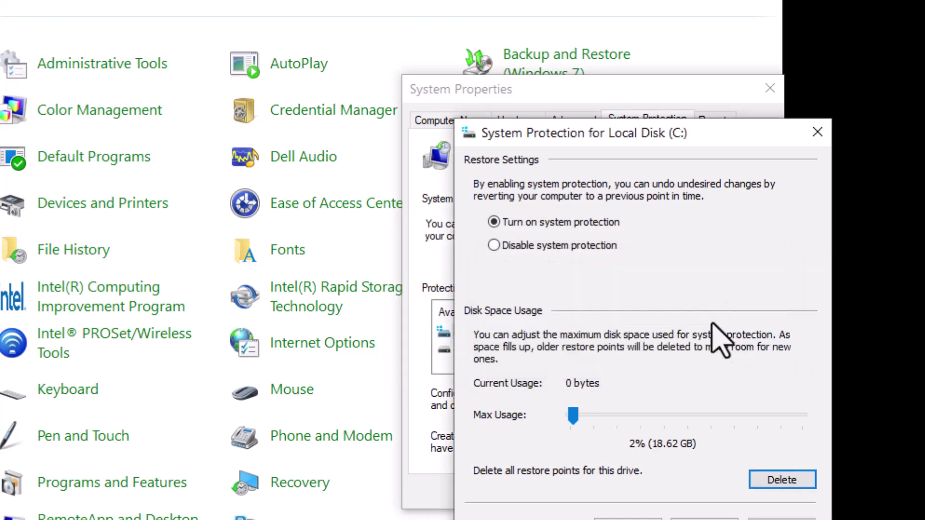
key("Escape")
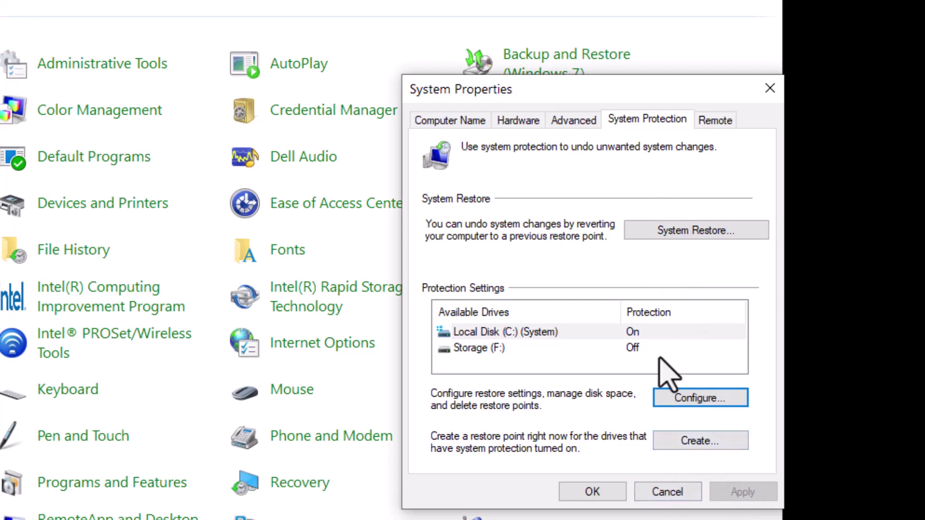
Step: Create a new restore point described as 'T'
left_click(700, 442)
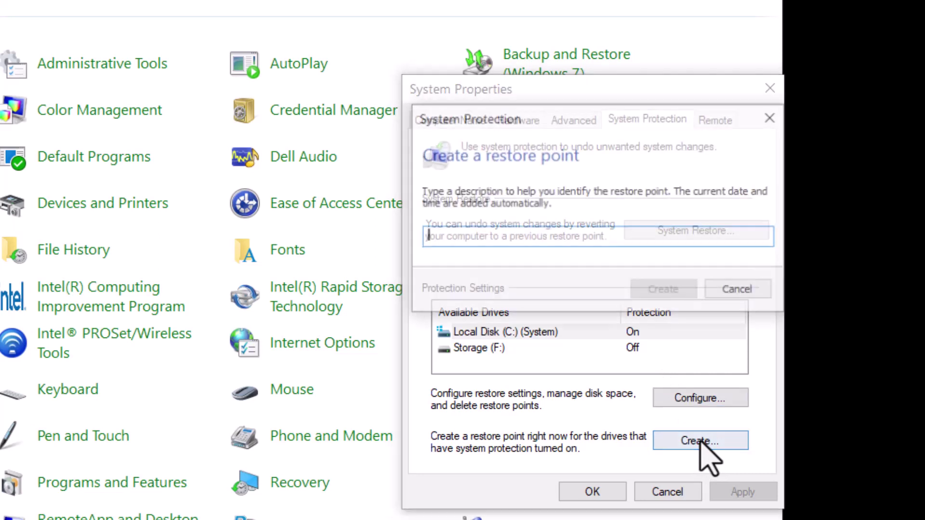
type("TP")
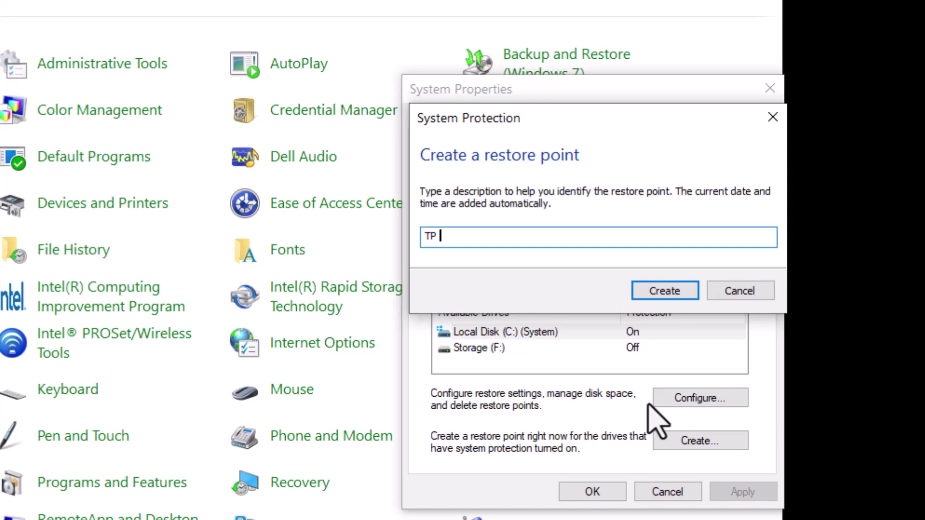
left_click(664, 292)
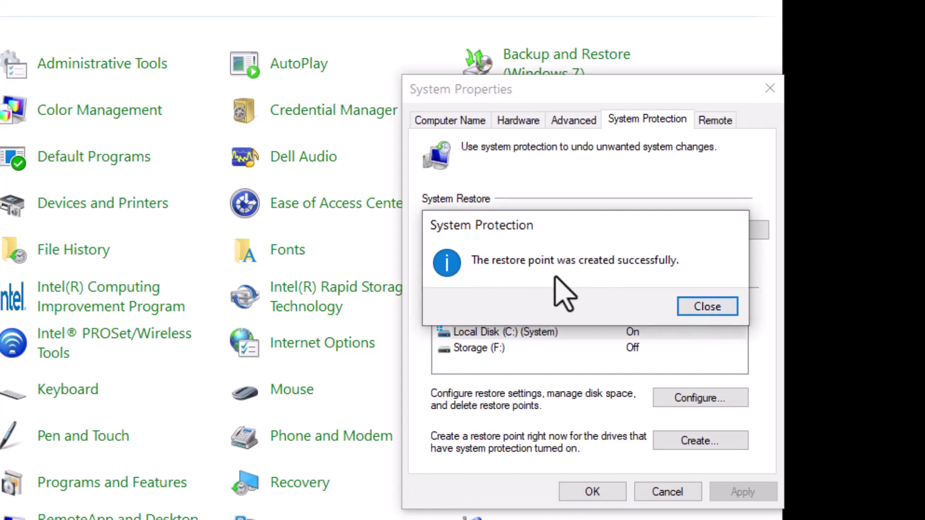
left_click(707, 307)
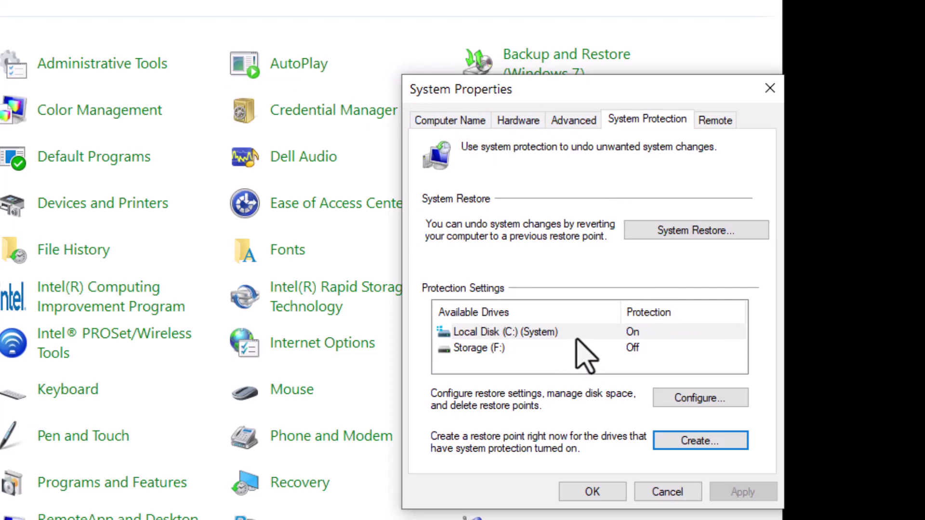
Step: Close the System Properties window
left_click(770, 89)
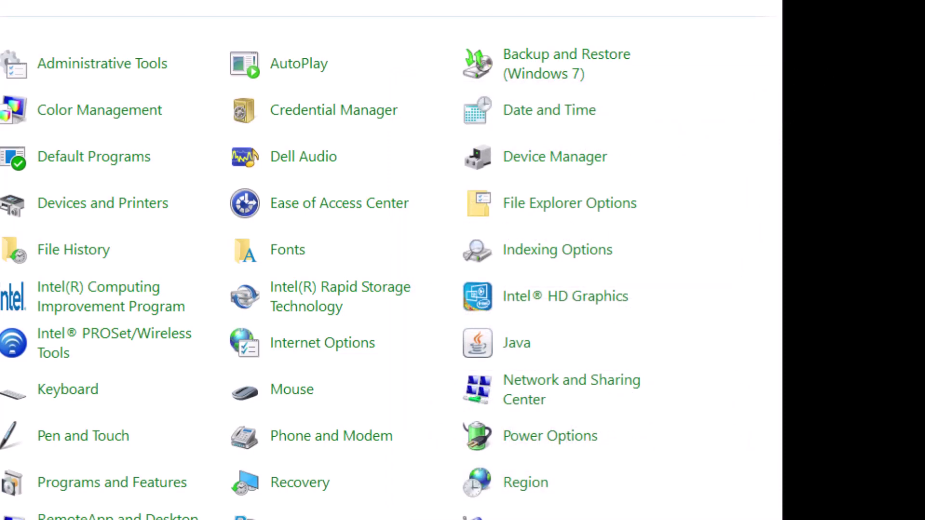